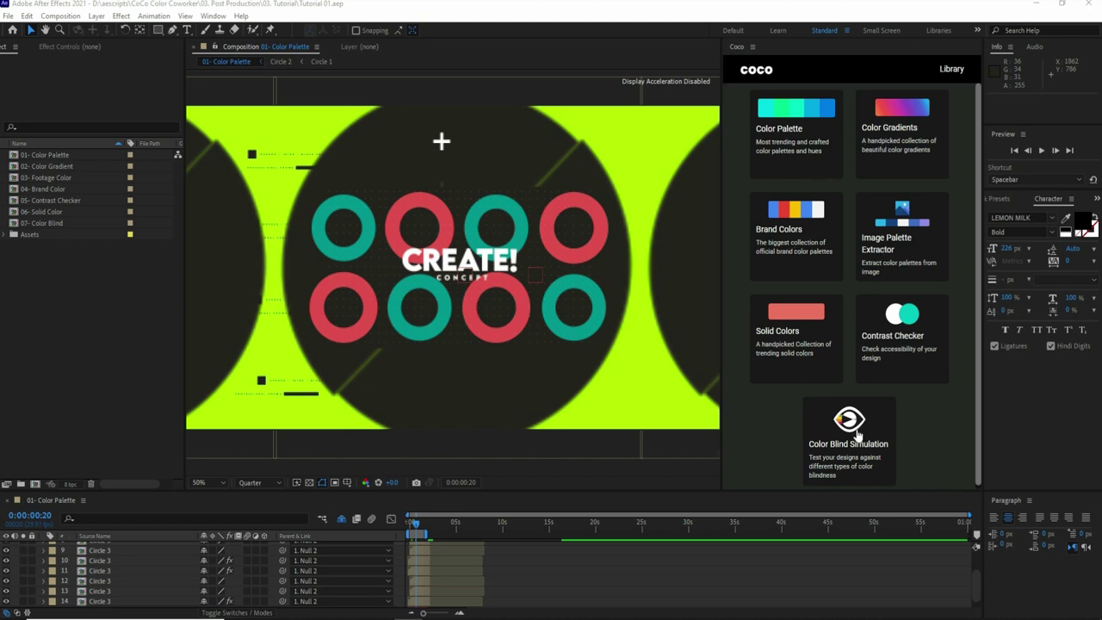
Step: Open Coco's Color Palette library of numbered trending palettes
left_click(792, 142)
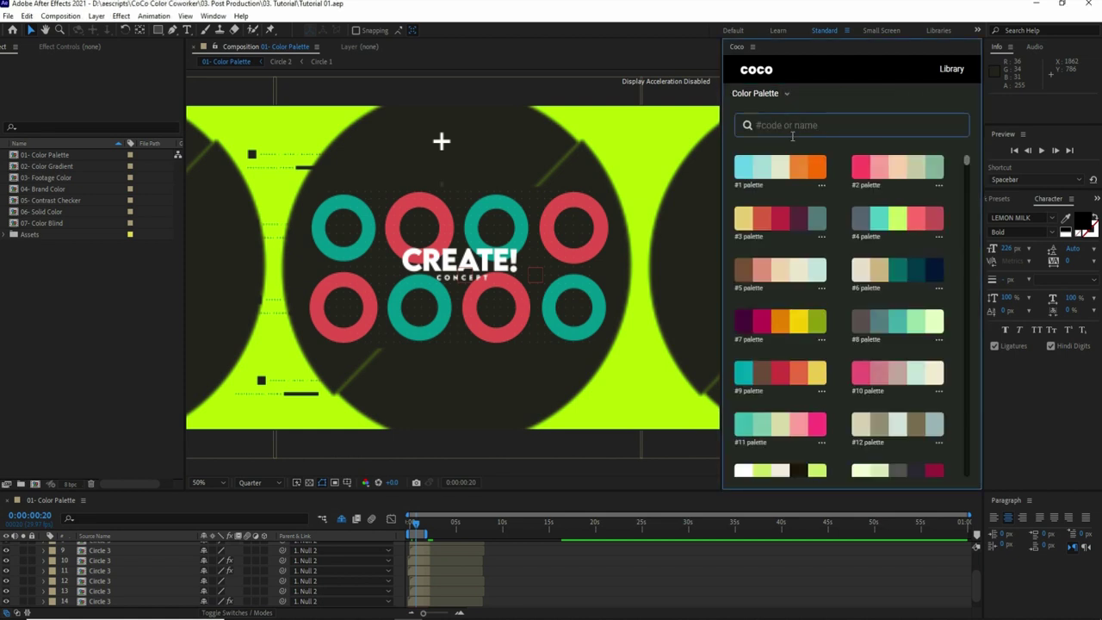
Step: Recolor the lime background with palette #3's red and the CREATE! text with palette #1's orange
mouse_move(968, 170)
left_mouse_down()
mouse_move(966, 224)
mouse_move(967, 162)
left_mouse_up()
left_click(660, 136)
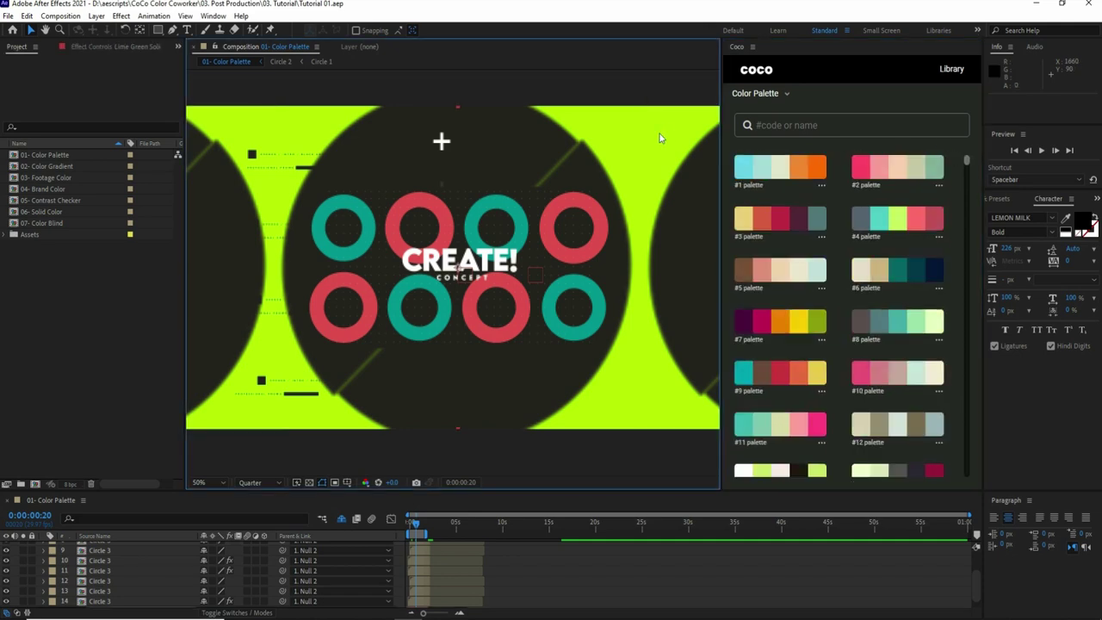
left_click(781, 220)
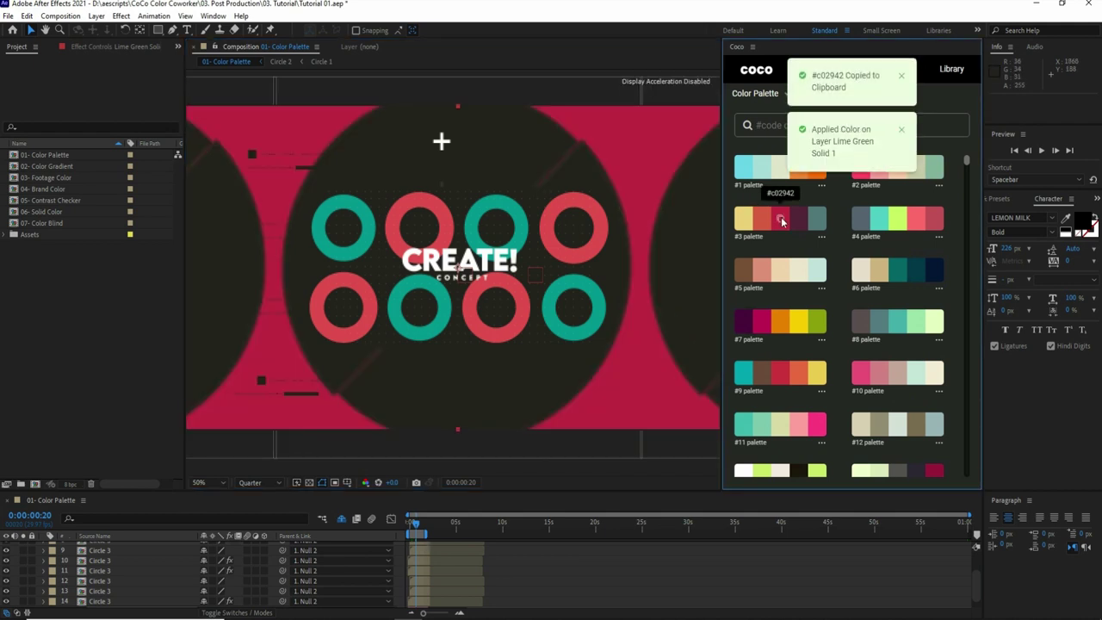
left_click(466, 267)
left_click(815, 173)
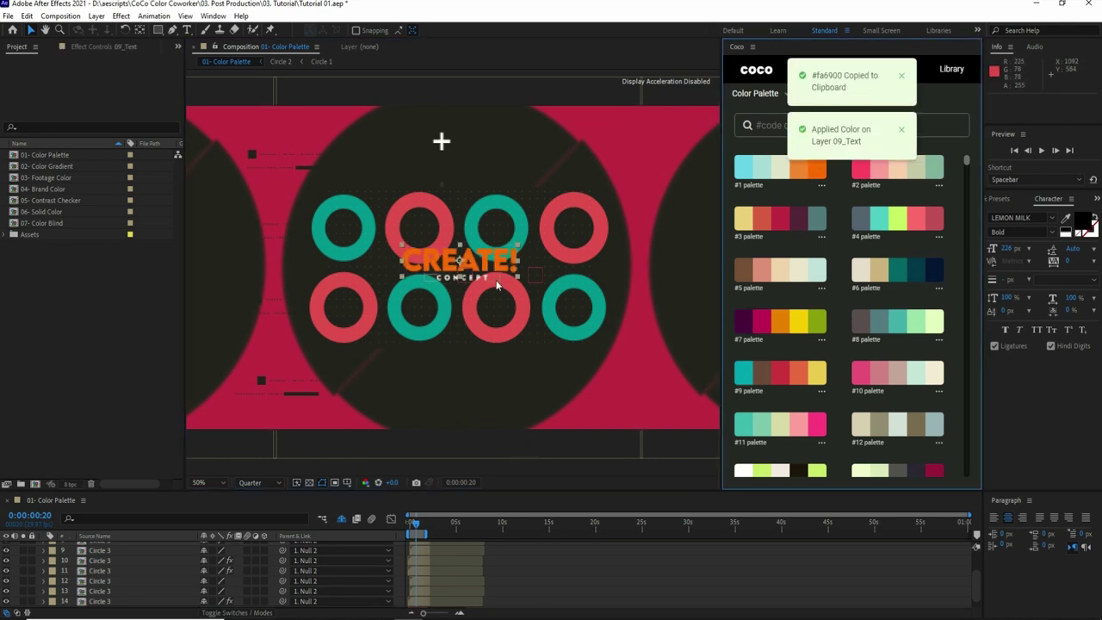
Step: Search the palettes for the colour #fa6900 and browse the results
left_click(776, 125)
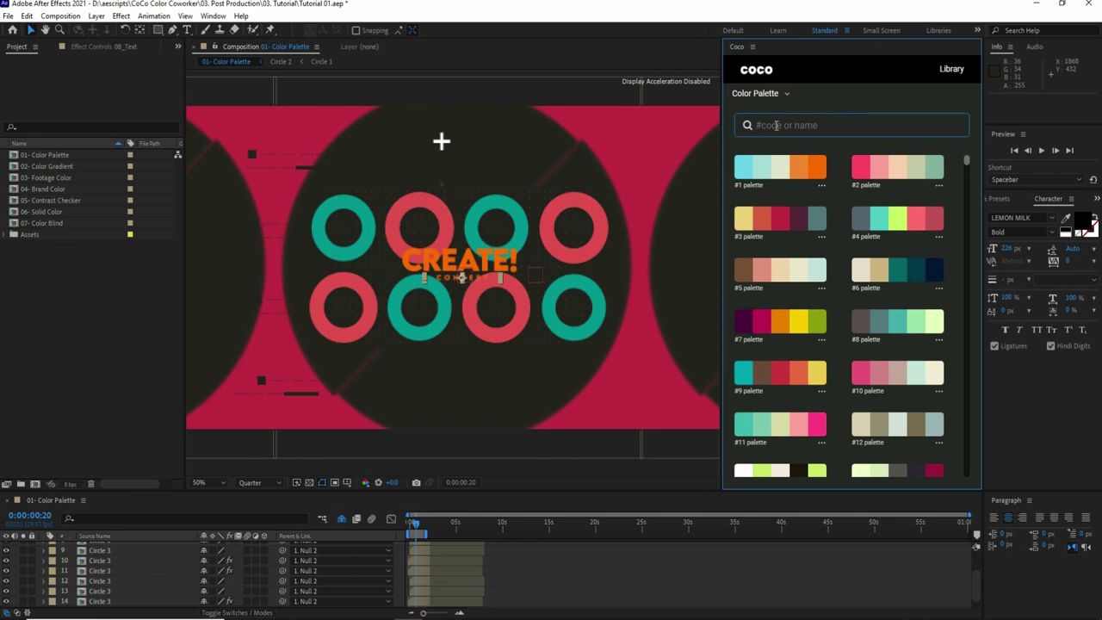
key("ctrl+v")
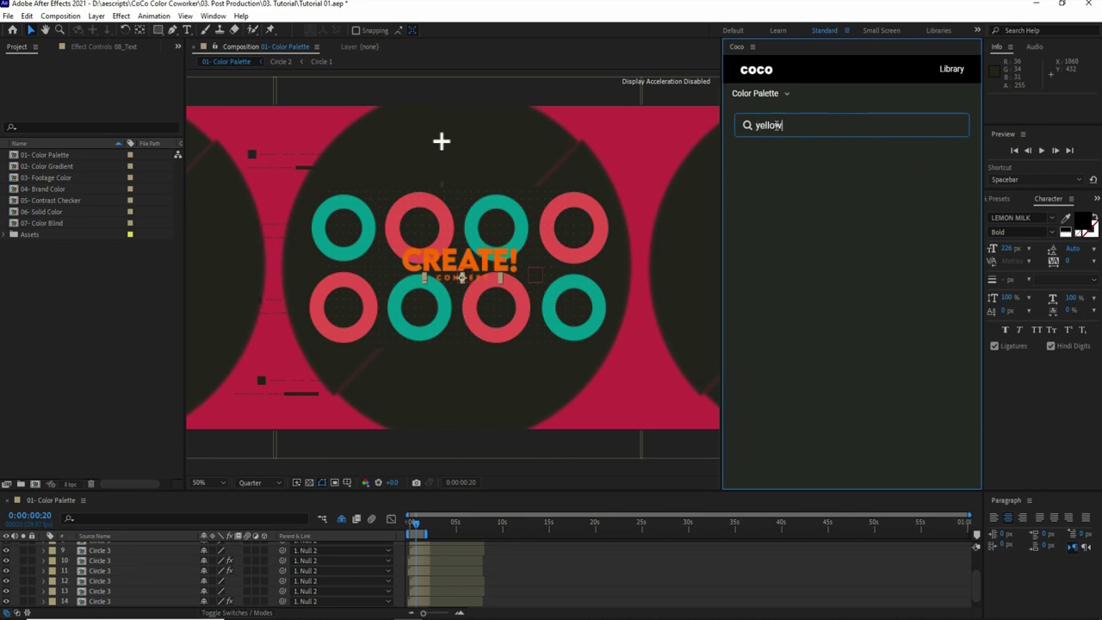
scroll(839, 348, "down", 5)
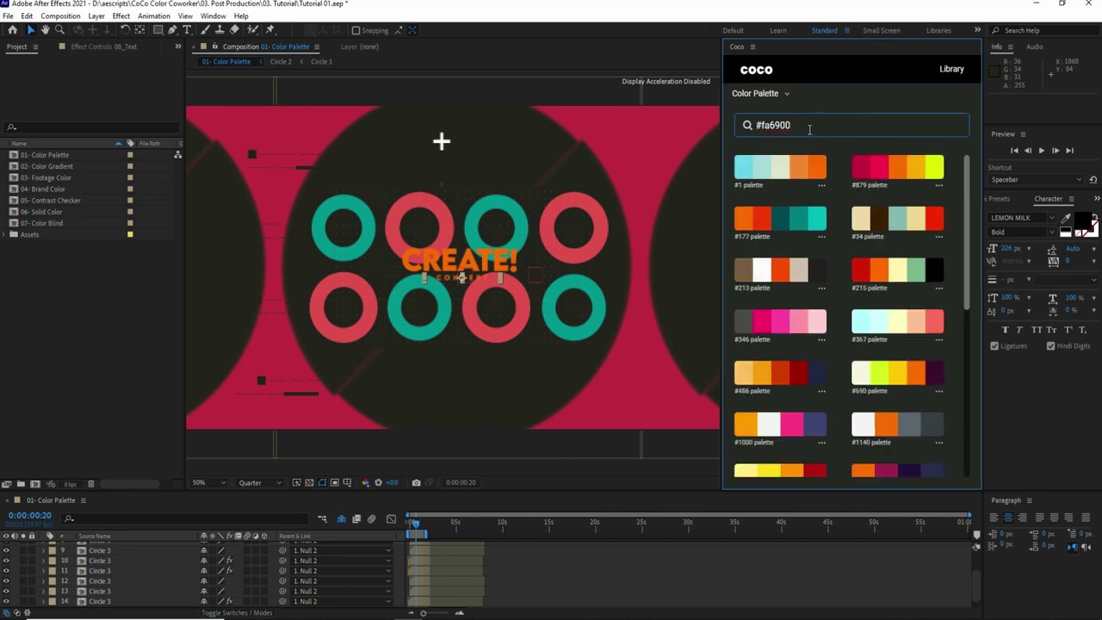
scroll(838, 348, "up", 10)
Step: Import the #1 palette into the composition and add it to the Coco library
left_click(821, 185)
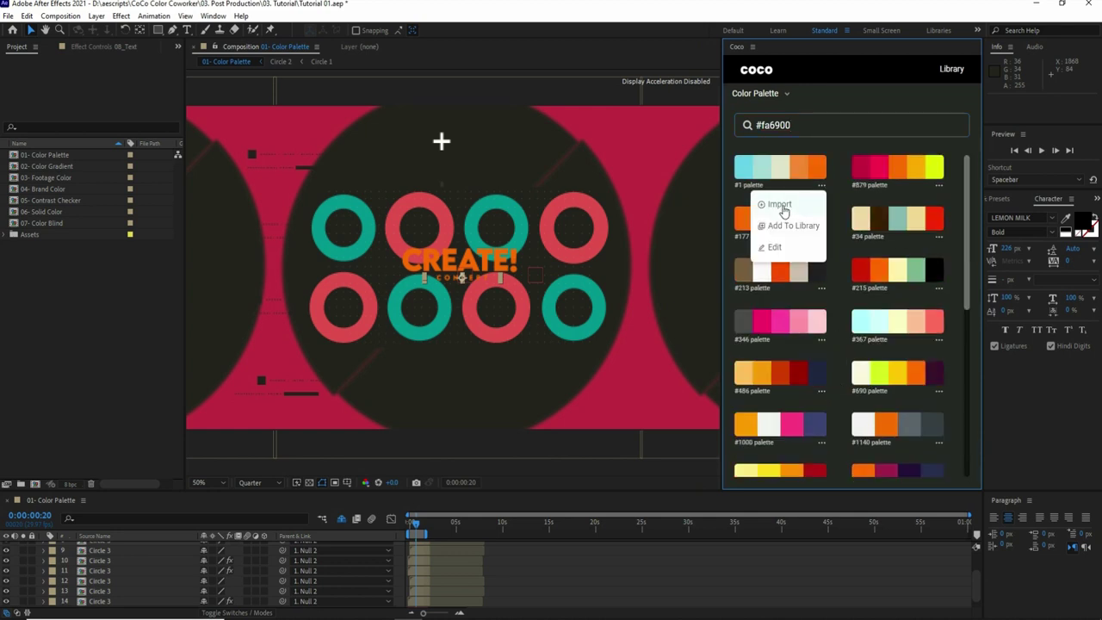
left_click(780, 205)
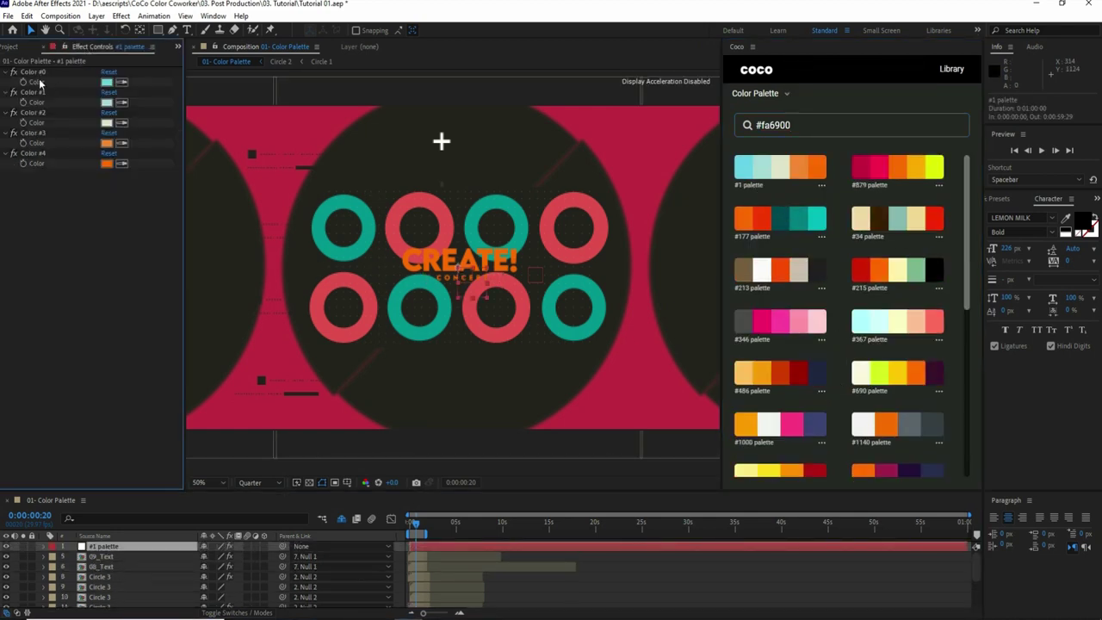
left_click(821, 185)
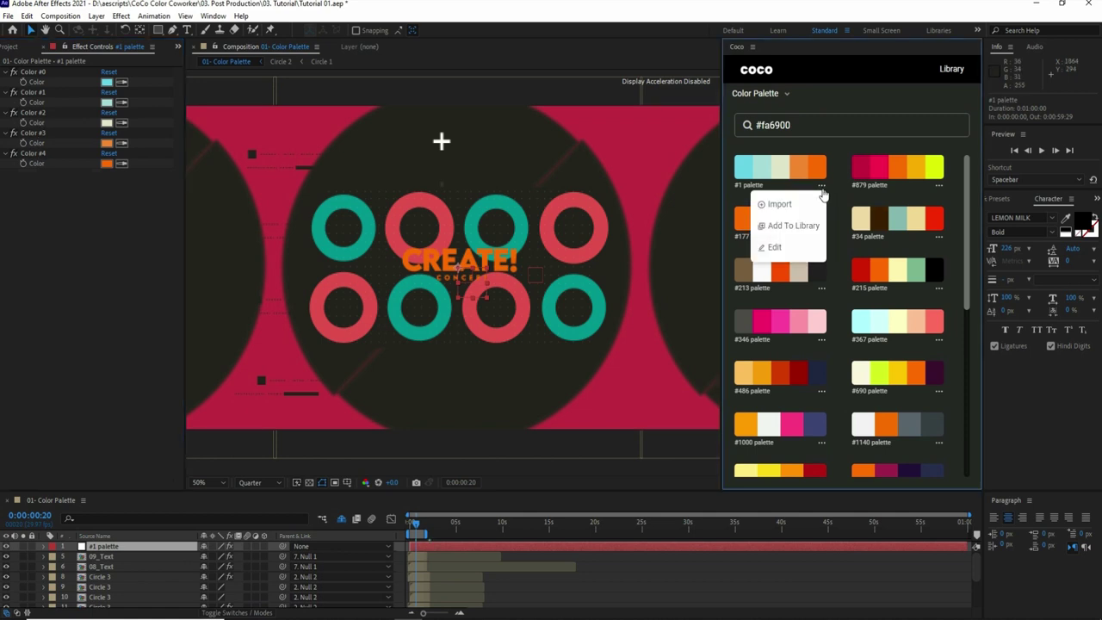
left_click(787, 229)
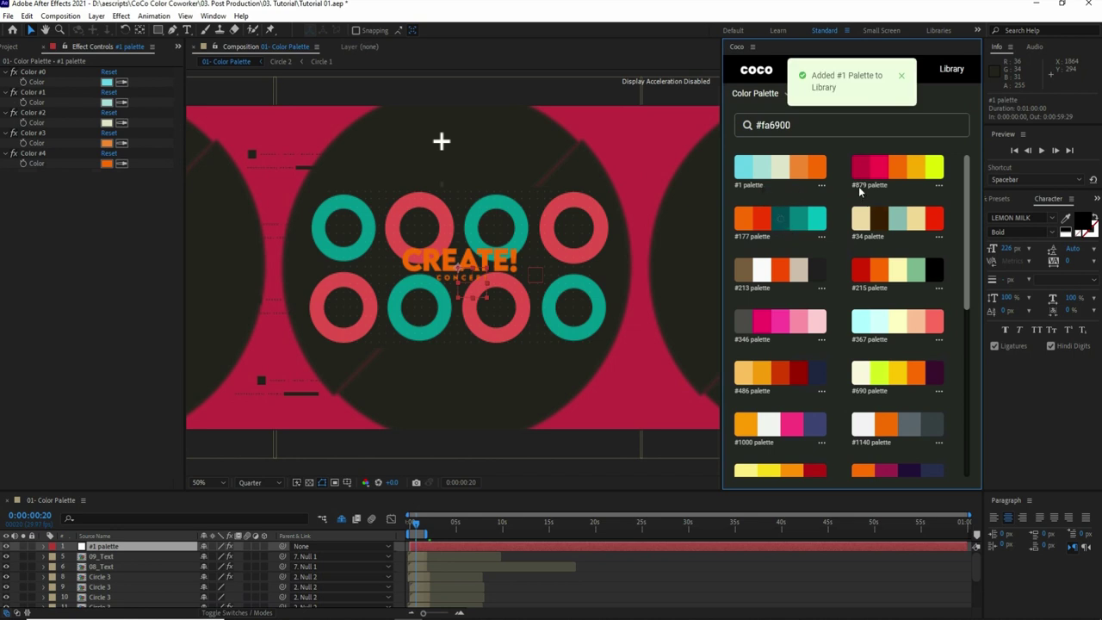
Step: Open the saved #1 Palette from the Library for editing
left_click(958, 71)
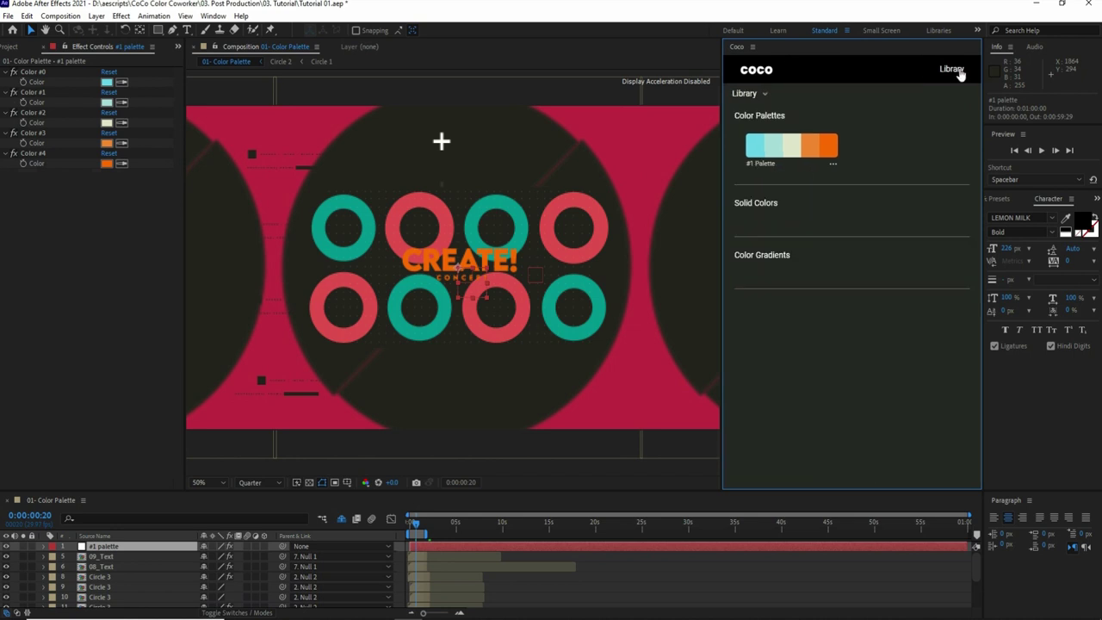
left_click(833, 167)
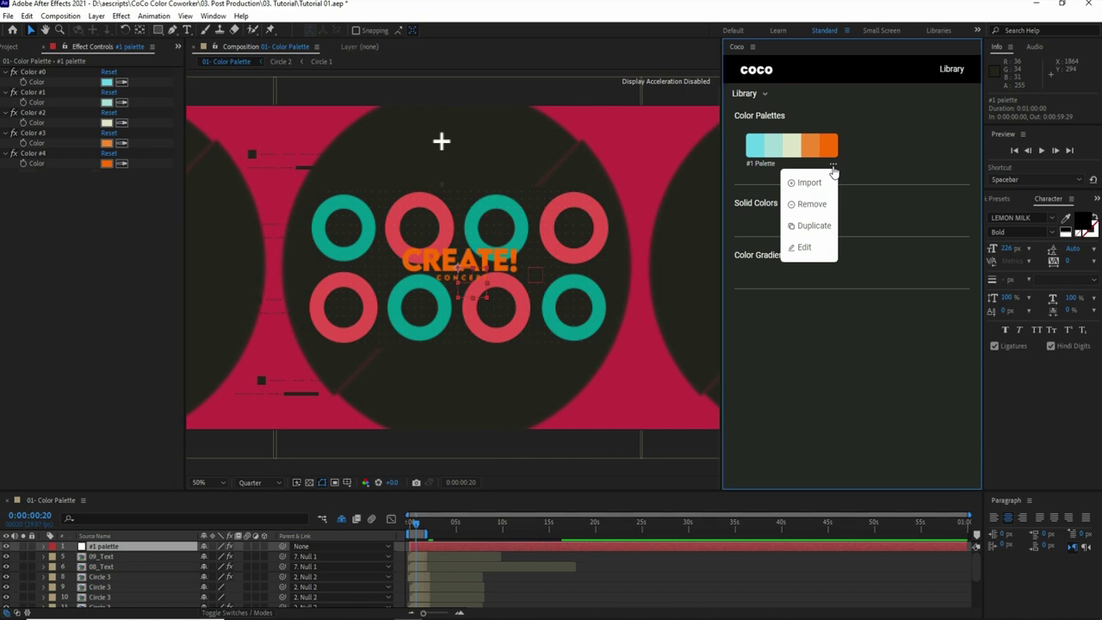
left_click(807, 247)
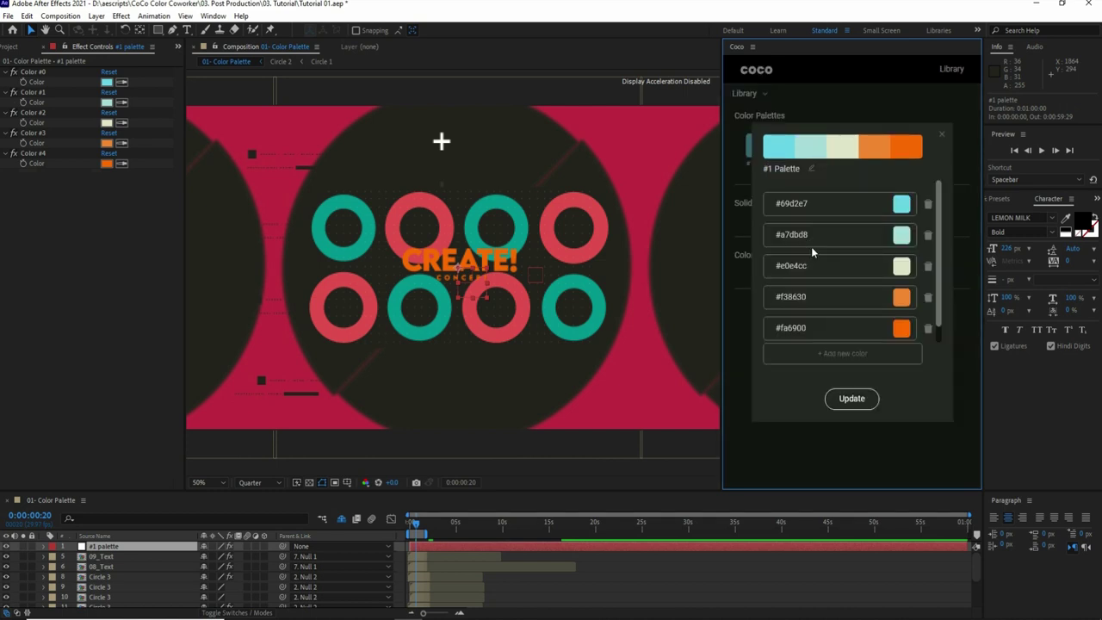
Step: Change the #1 Palette's first swatch to green #12862B in the colour picker and confirm
left_click(904, 204)
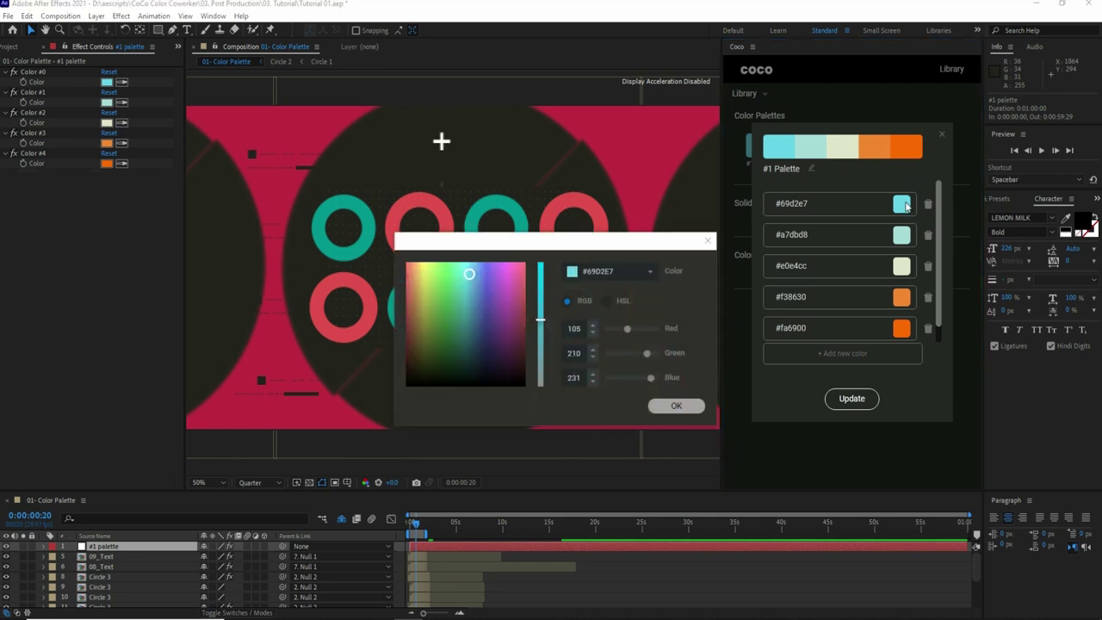
left_click_drag(606, 248, 592, 198)
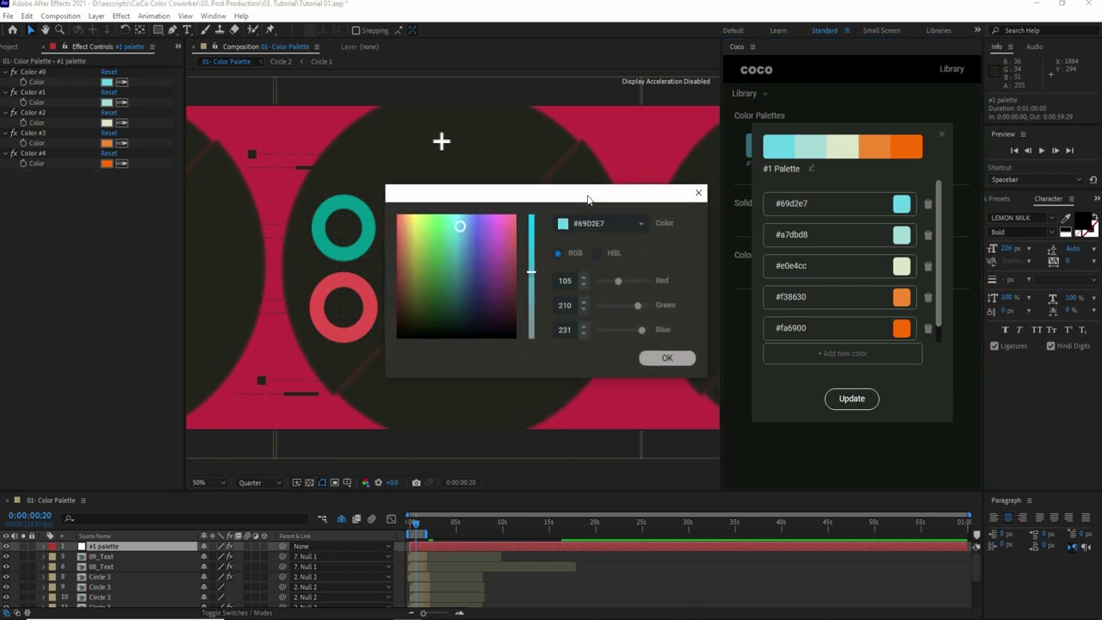
left_click_drag(588, 200, 645, 327)
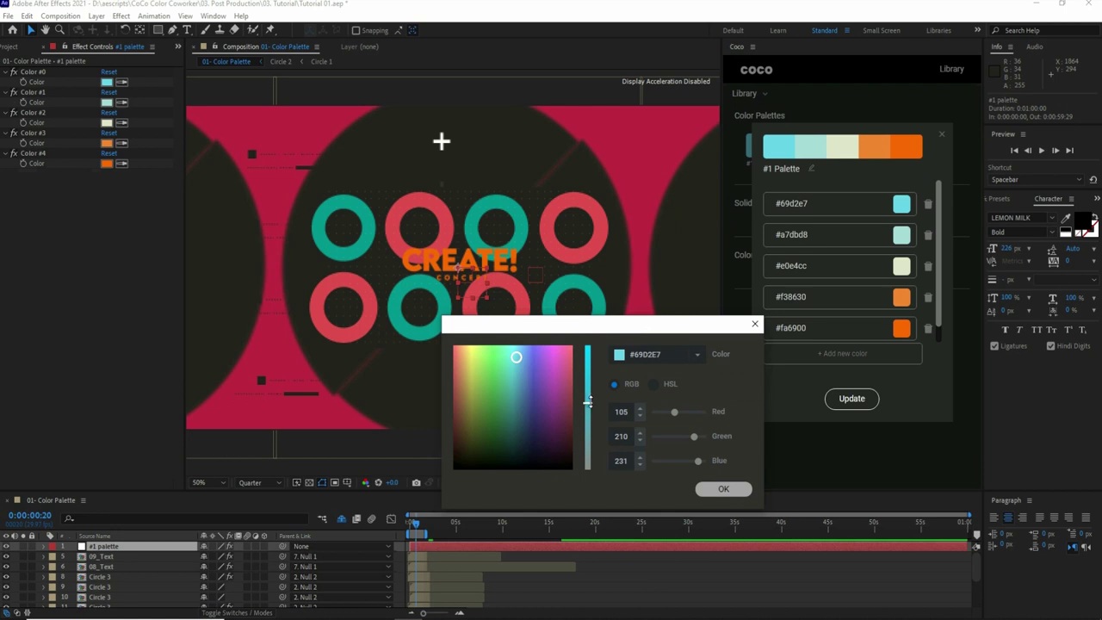
left_click_drag(594, 386, 594, 340)
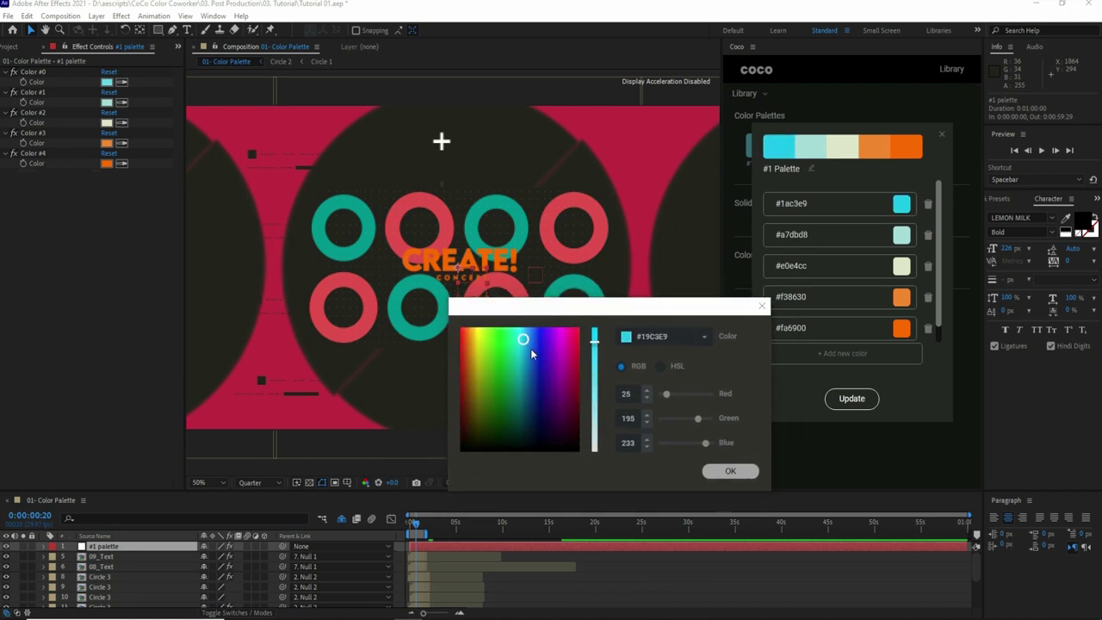
left_click_drag(523, 339, 537, 339)
left_click_drag(665, 393, 705, 393)
mouse_move(669, 417)
left_mouse_down()
mouse_move(706, 418)
mouse_move(670, 417)
left_mouse_up()
mouse_move(705, 443)
left_mouse_down()
mouse_move(672, 443)
mouse_move(700, 443)
left_mouse_up()
left_click(663, 367)
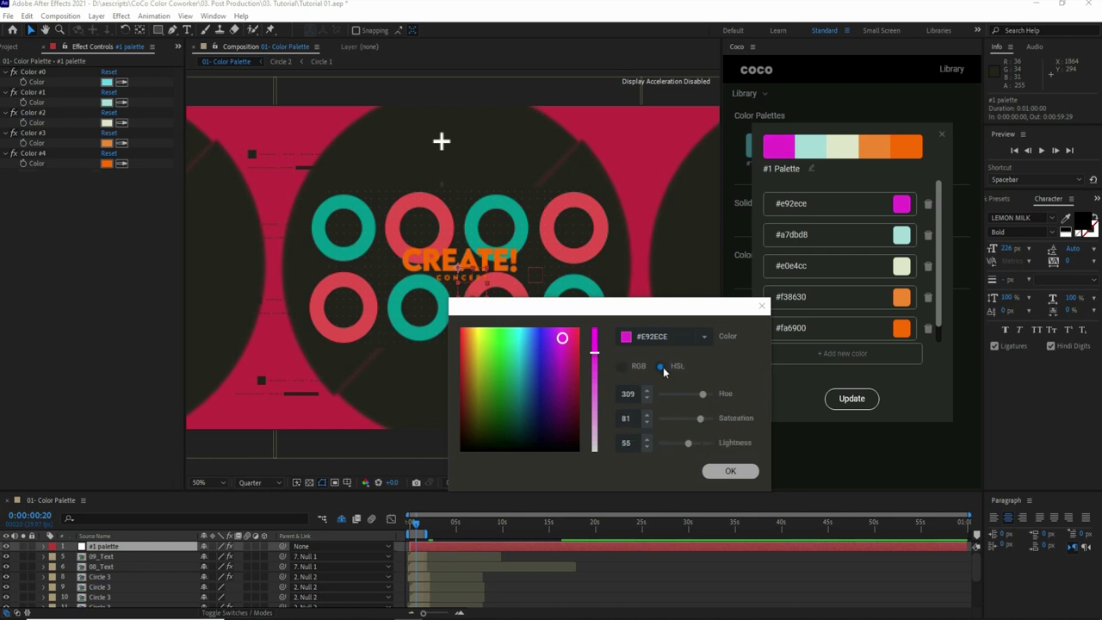
left_click_drag(705, 394, 676, 443)
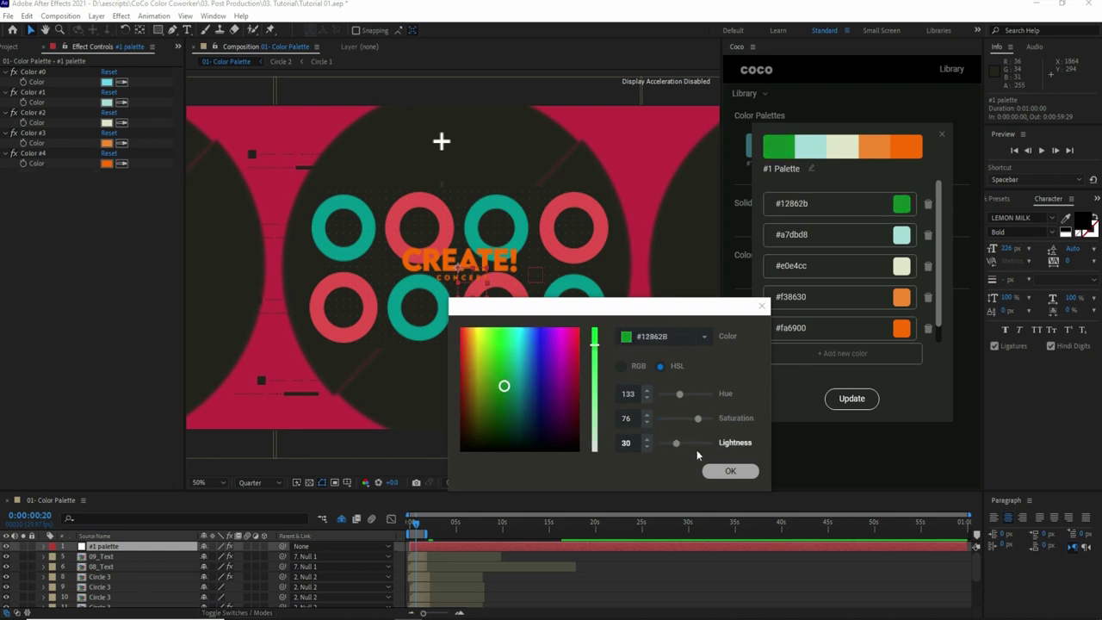
left_click_drag(694, 310, 641, 222)
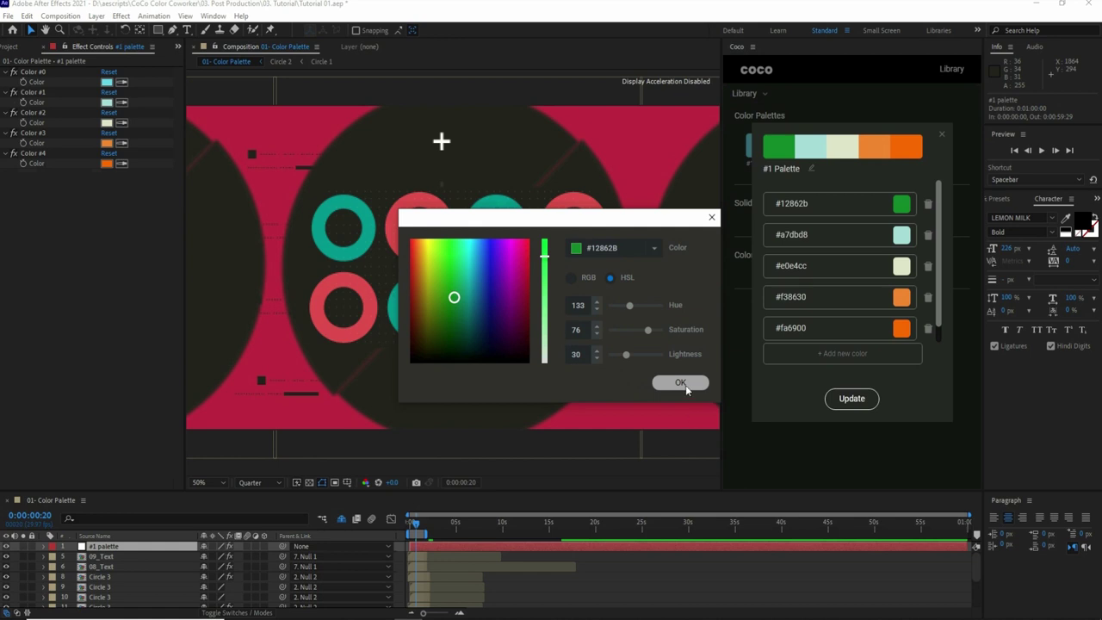
left_click(685, 385)
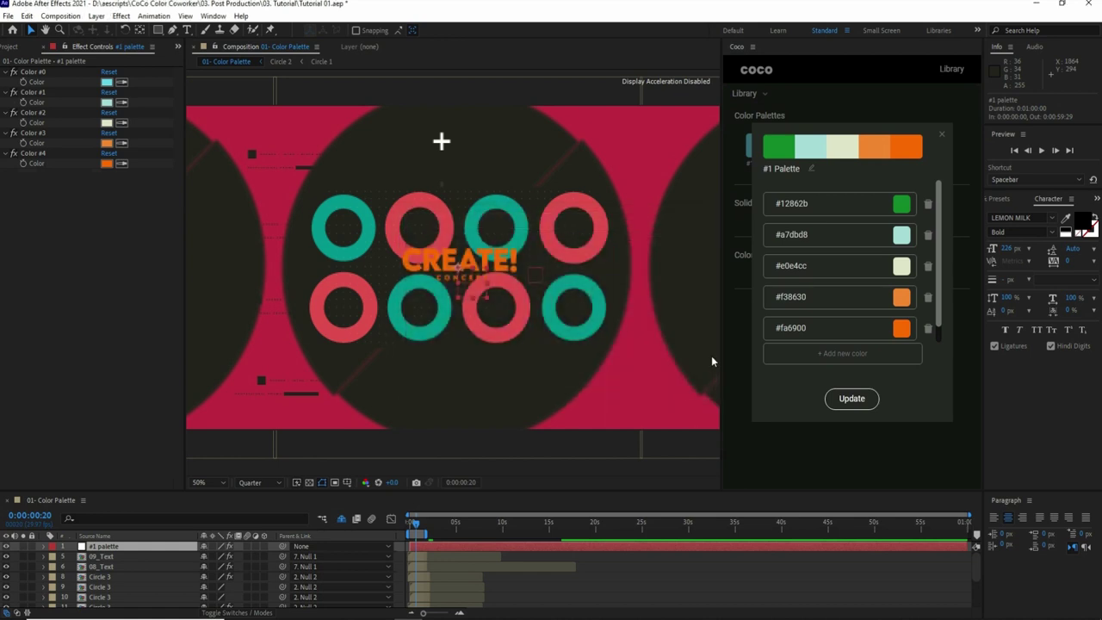
Step: Rename the saved palette to 'Your Name'
left_click(812, 168)
left_click_drag(815, 169, 768, 170)
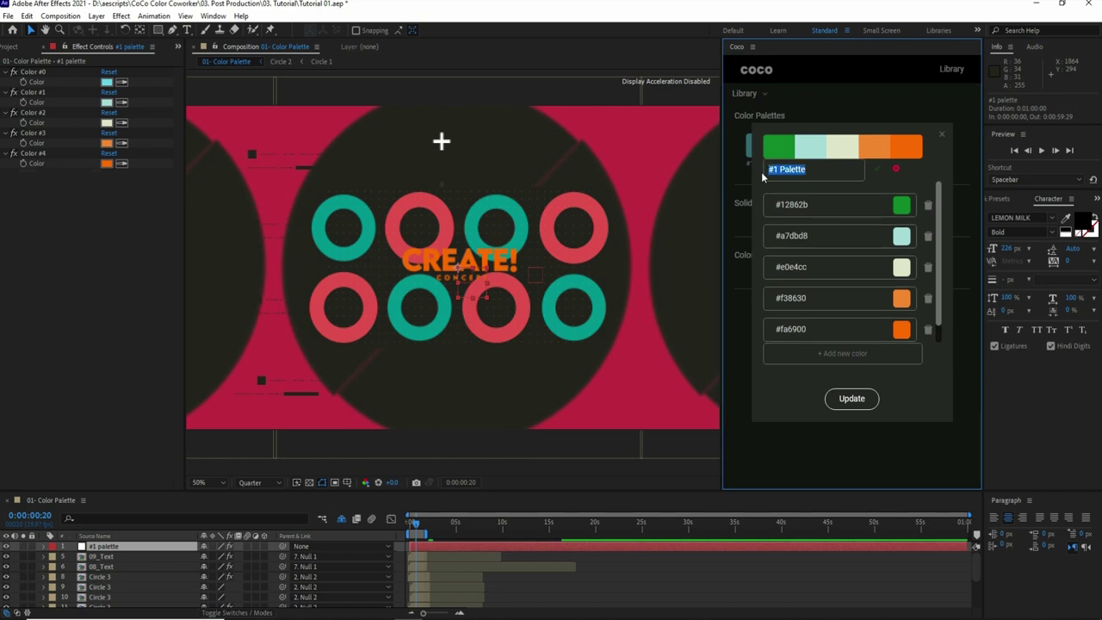
type("Your Name")
left_click(877, 170)
Step: Add a sixth swatch set to blue #3e80e0 and update the palette in the library
scroll(866, 308, "down", 1)
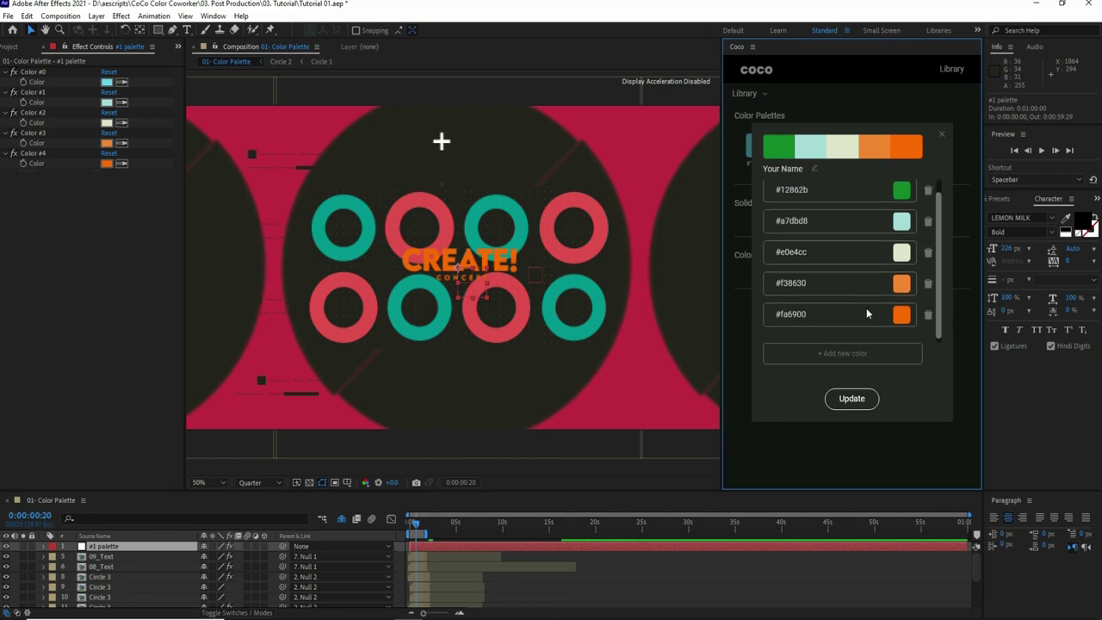
left_click(849, 358)
scroll(860, 340, "down", 1)
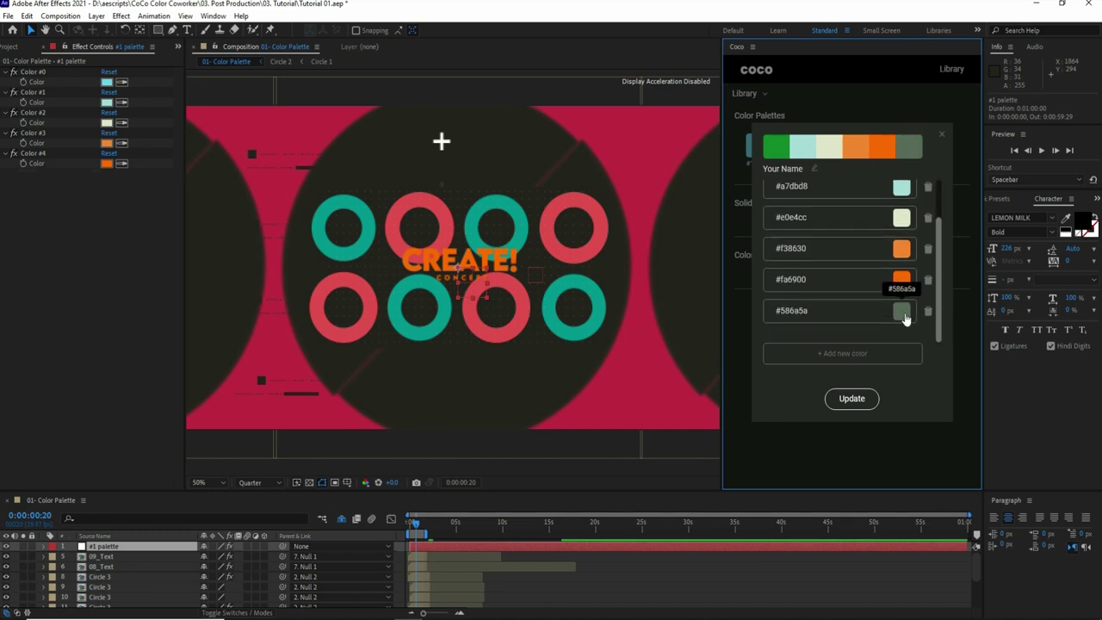
left_click(902, 311)
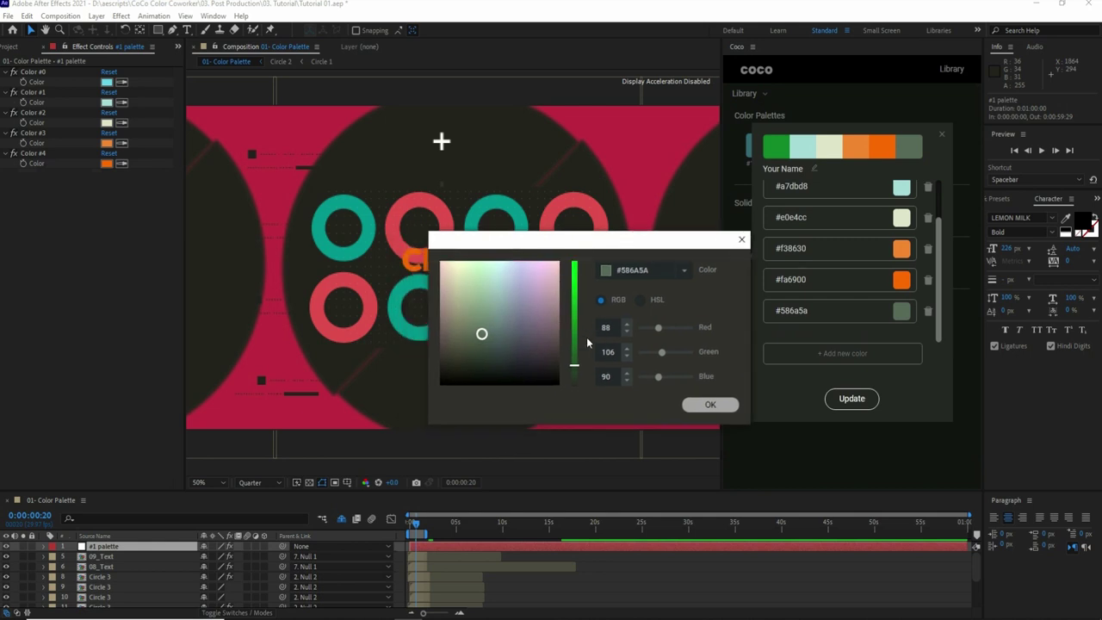
left_click_drag(574, 365, 520, 311)
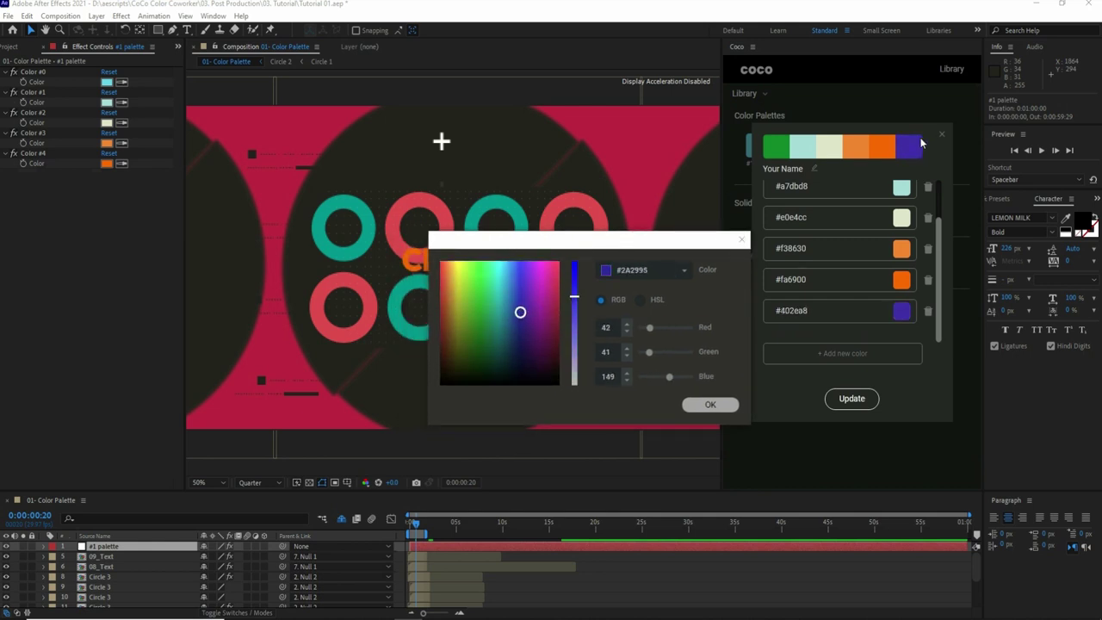
left_click_drag(521, 312, 513, 276)
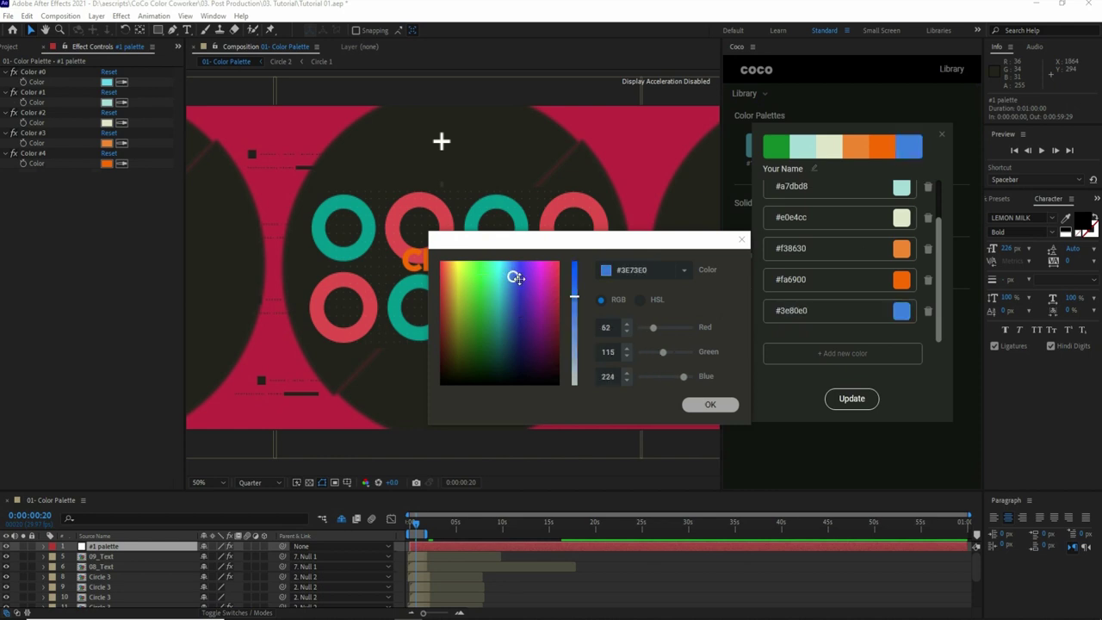
left_click(715, 409)
left_click(846, 399)
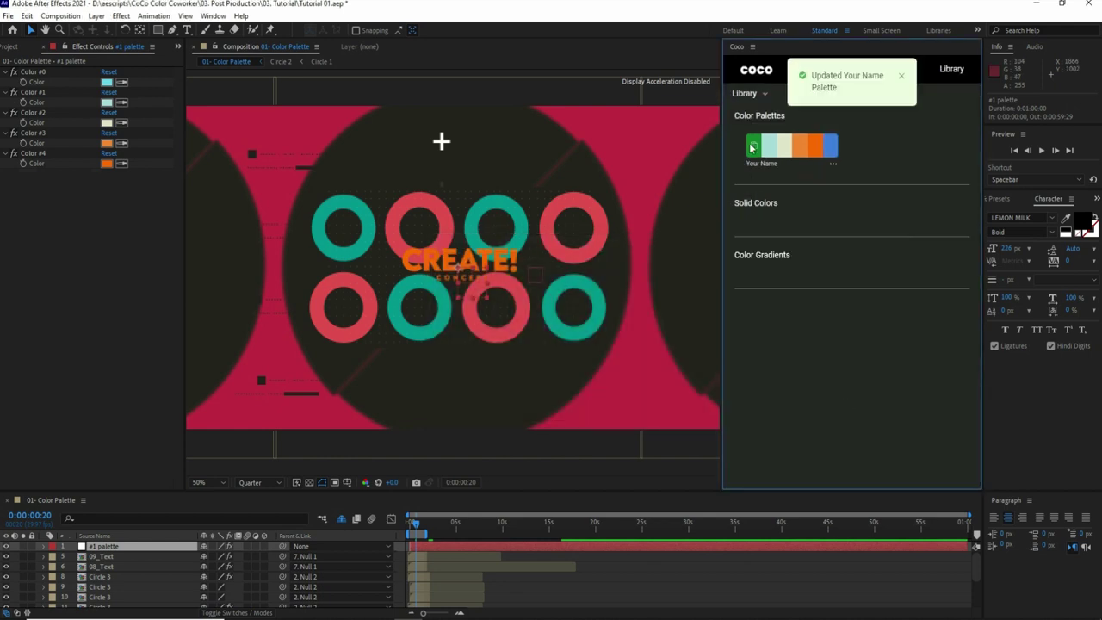
Step: Turn the background blue with the Your Name palette's #3e80e0 swatch, then return to Coco's home
left_click(635, 128)
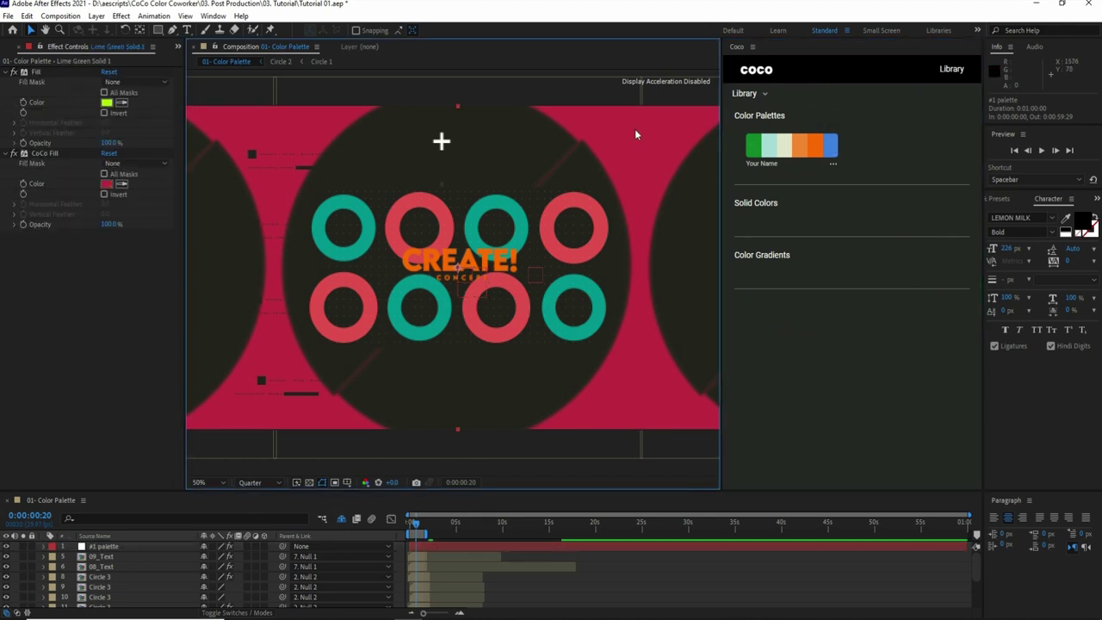
left_click(832, 149)
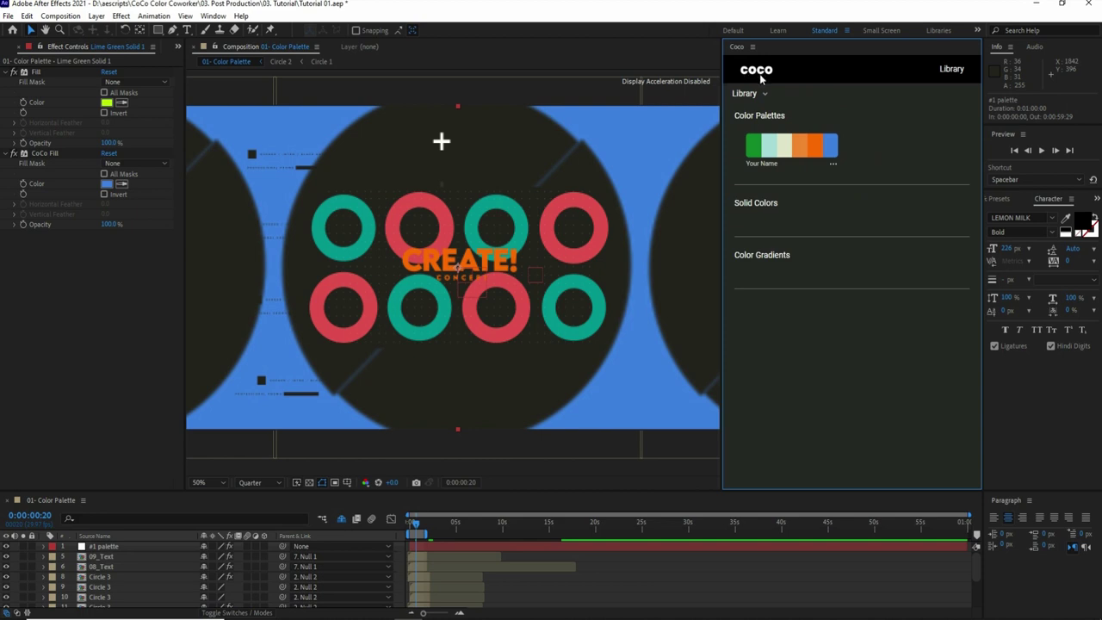
left_click(760, 95)
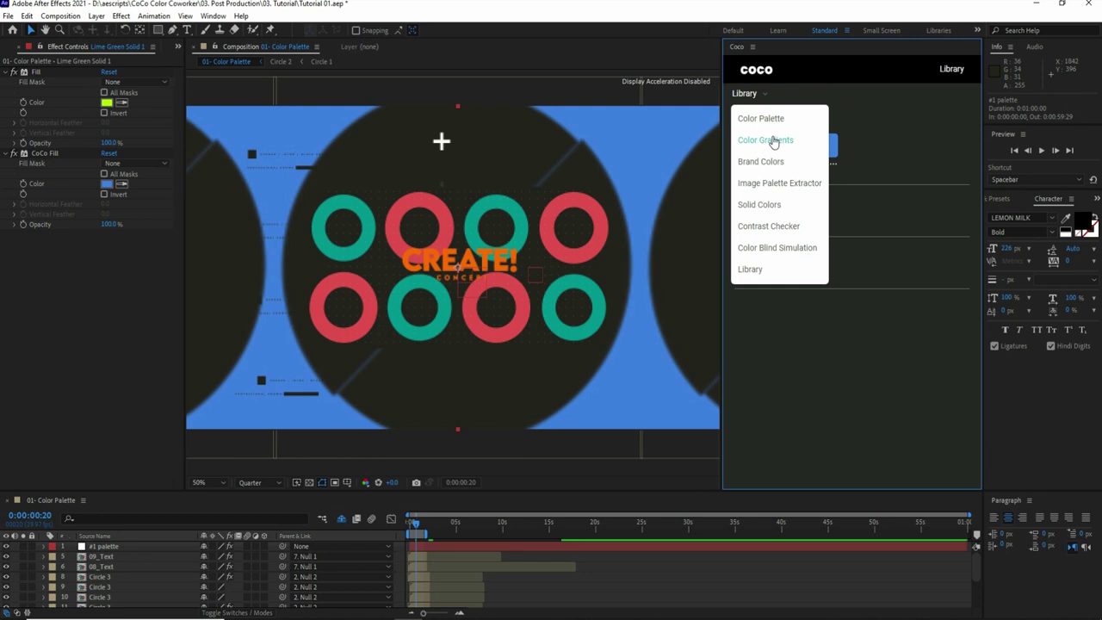
left_click(763, 76)
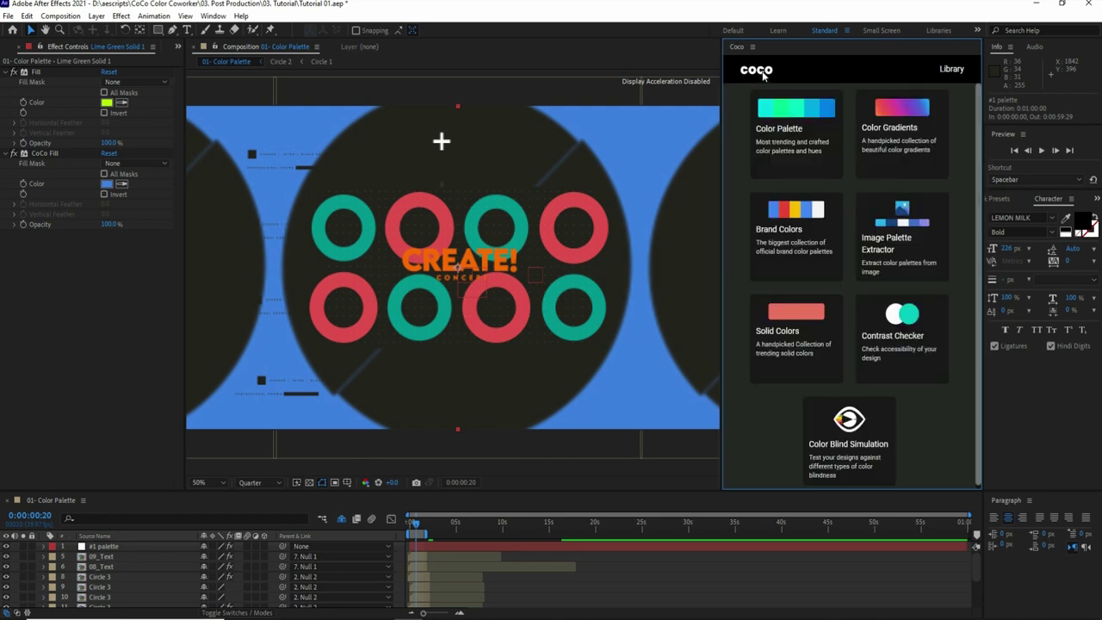
Step: Open the 02- Color Gradient comp and apply the purple Farhan gradient to the background solid
left_click(901, 152)
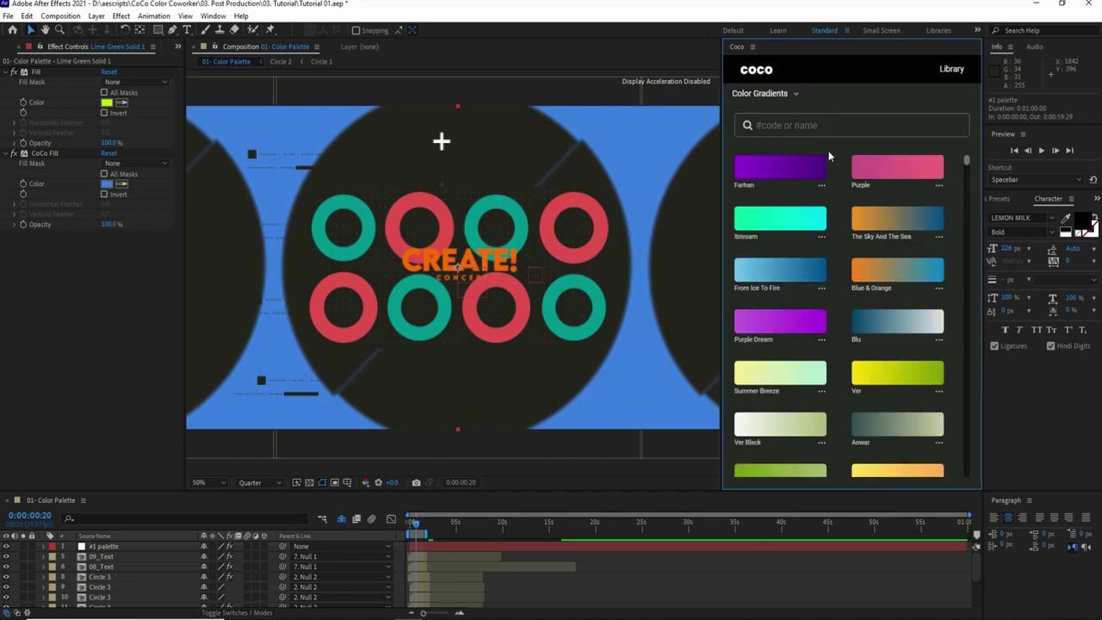
left_click(15, 47)
double_click(45, 166)
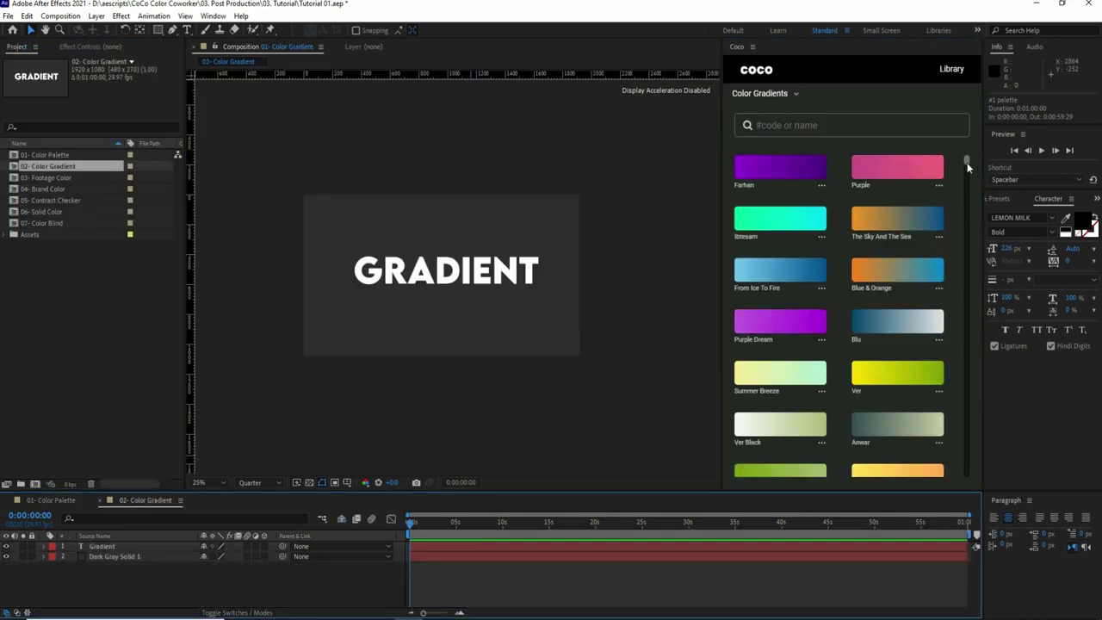
left_click(496, 210)
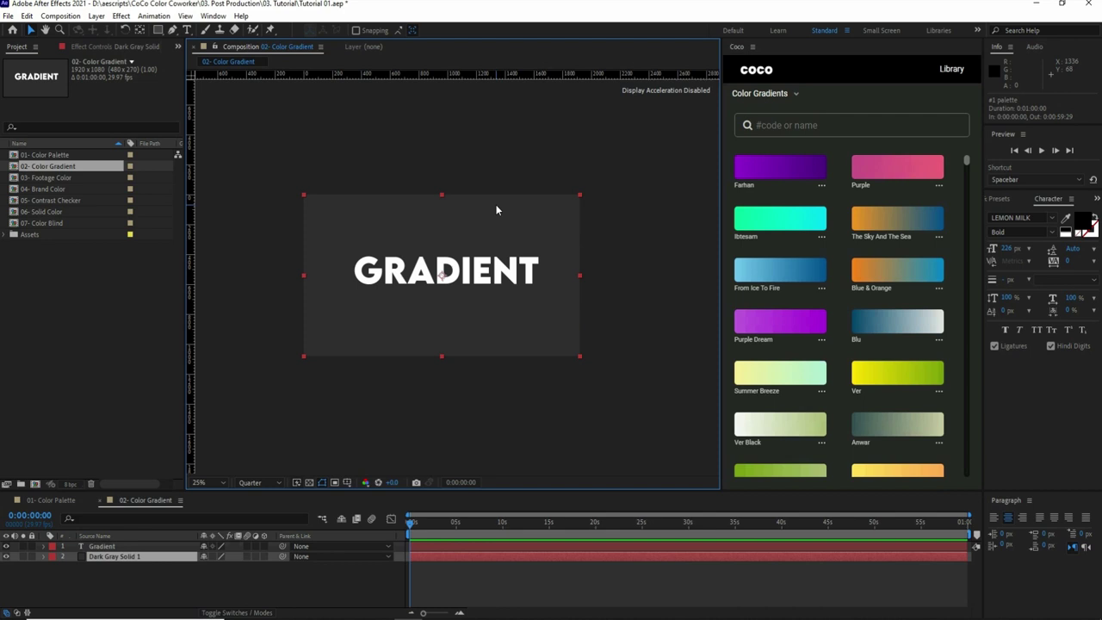
left_click(822, 186)
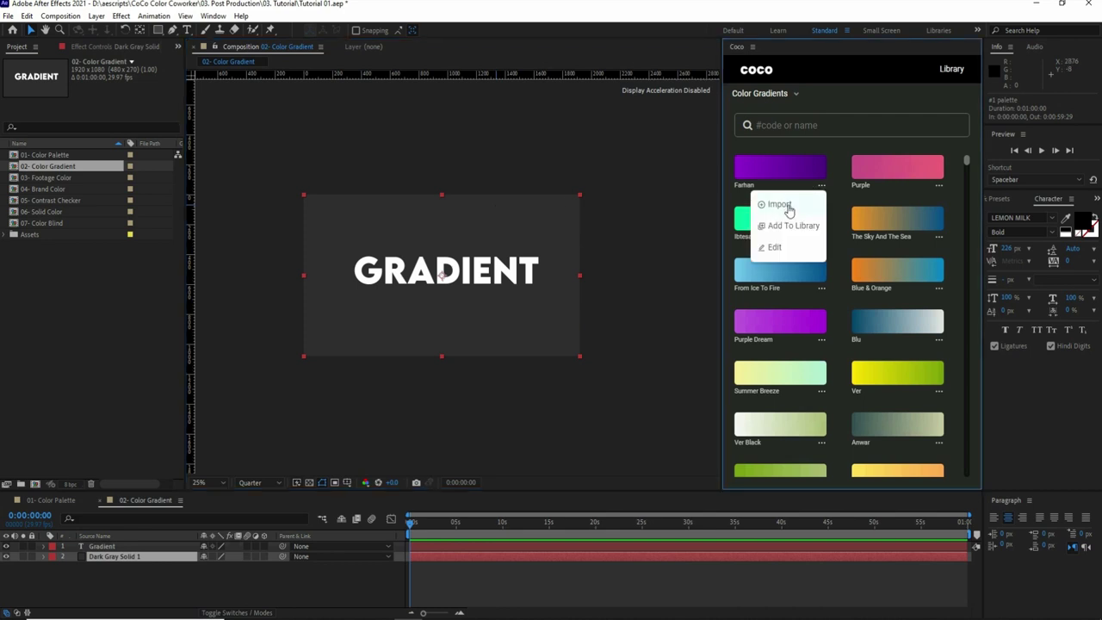
left_click(779, 205)
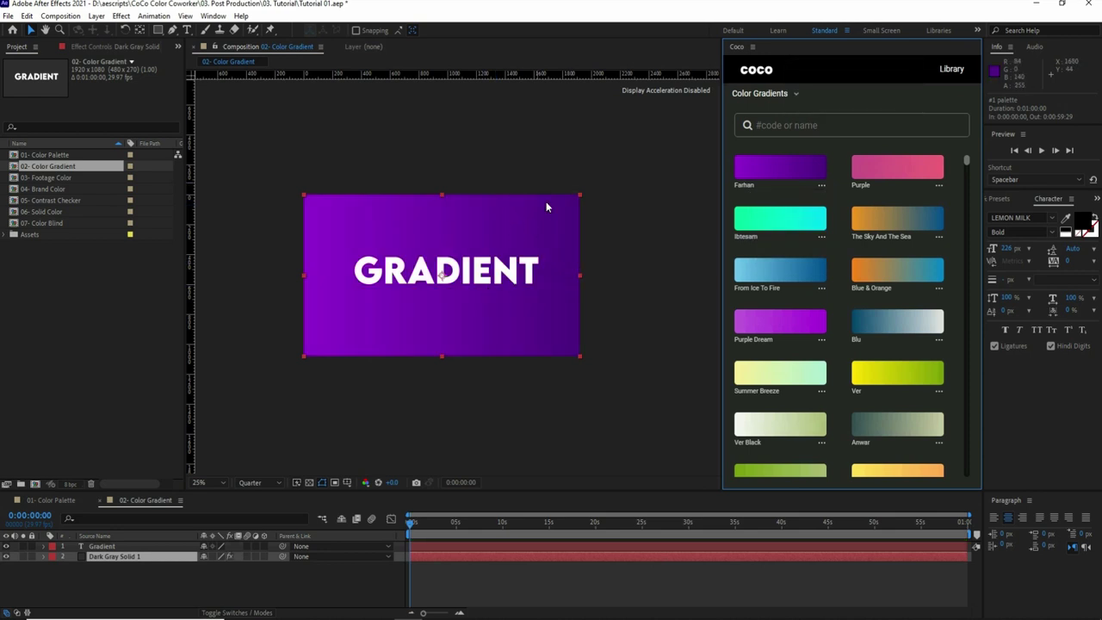
Step: Apply the teal Ibtesam gradient to the GRADIENT text layer
left_click(614, 208)
left_click(515, 272)
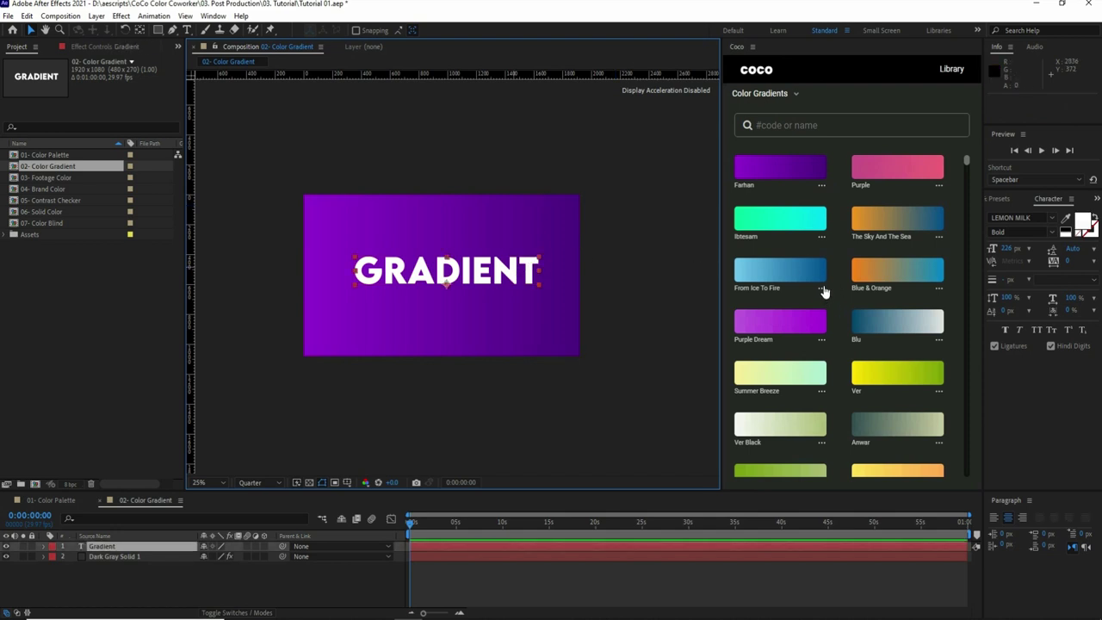
left_click(822, 238)
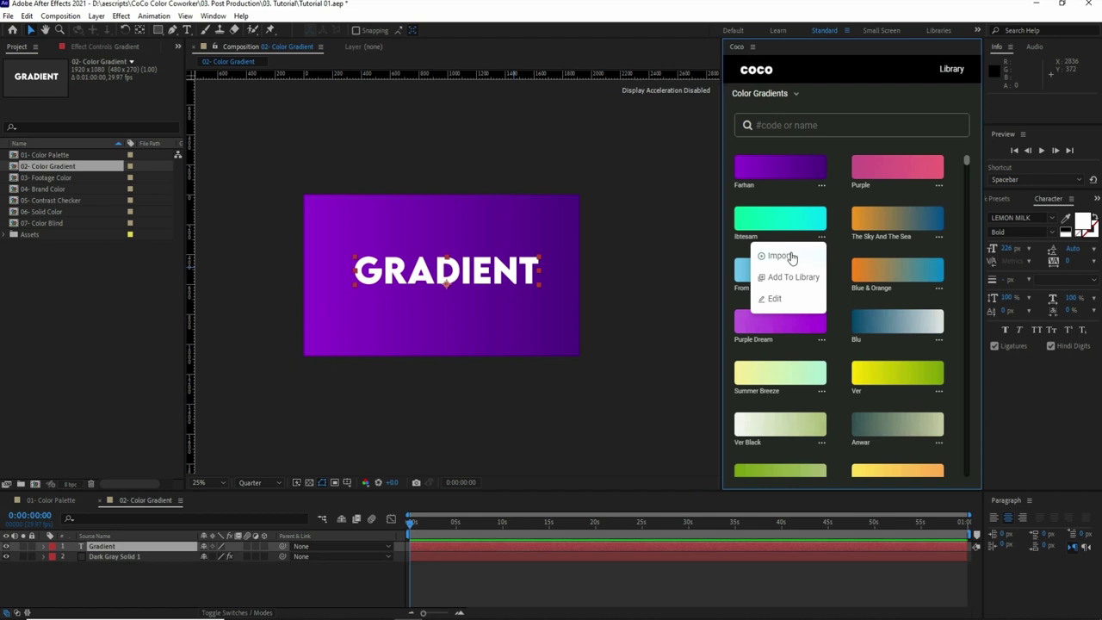
left_click(790, 257)
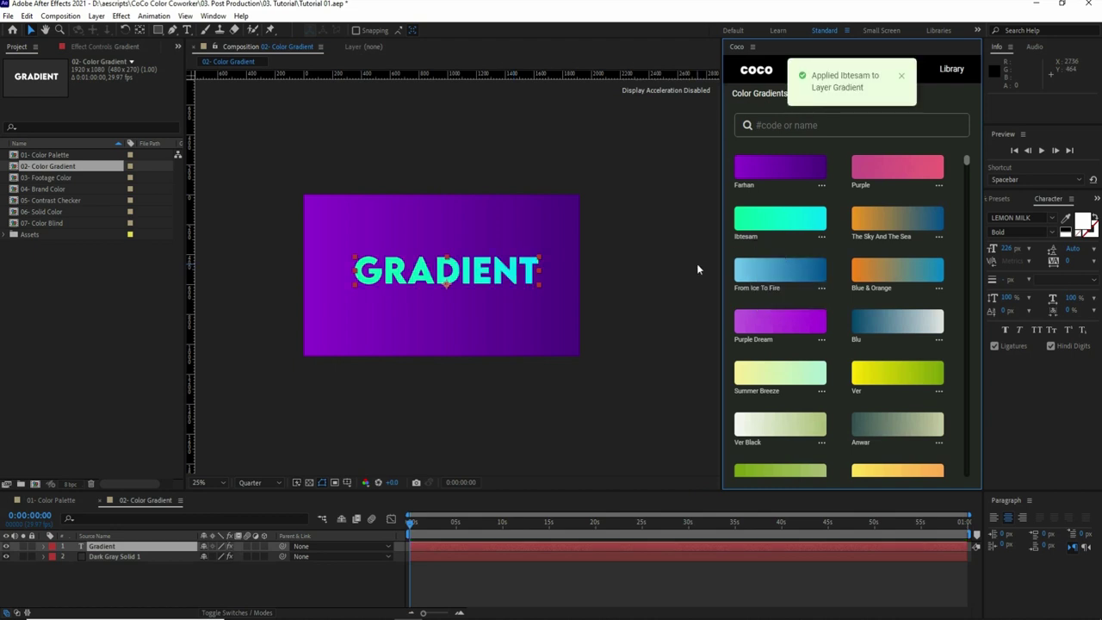
Step: Make the Farhan background gradient vertical by moving its ramp start to the bottom edge (1924,1080)
left_click(99, 46)
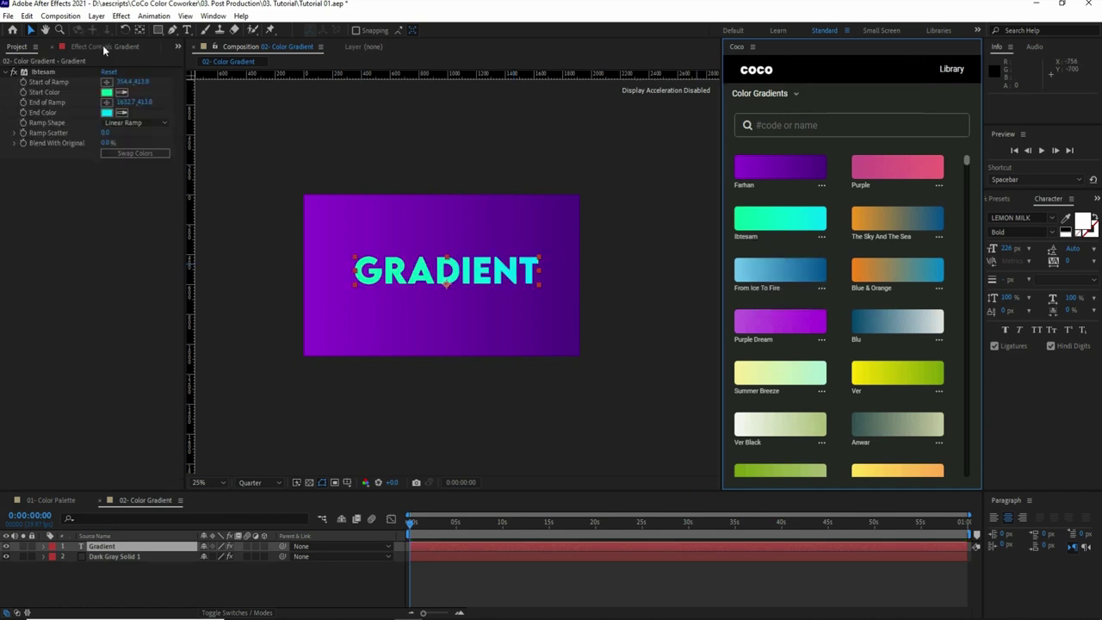
left_click(461, 198)
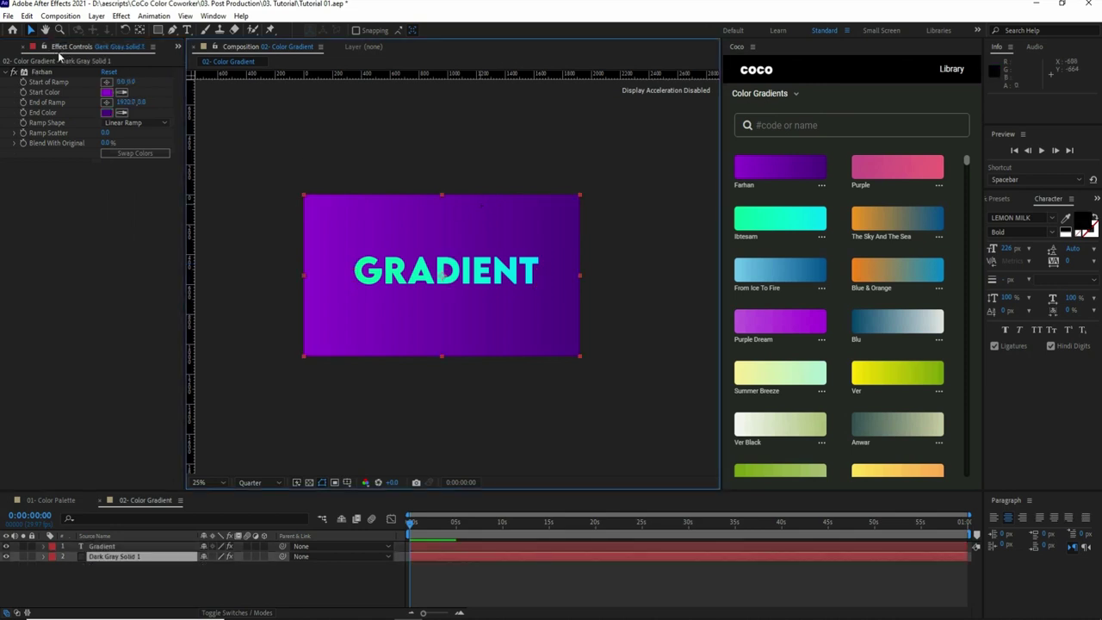
left_click(48, 74)
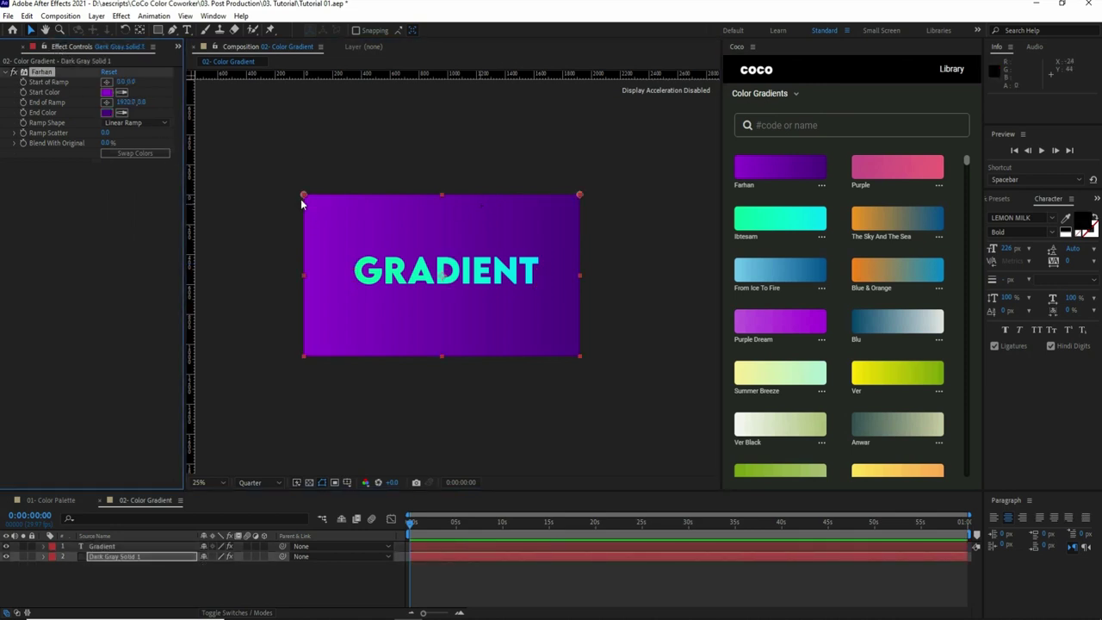
left_click_drag(302, 198, 527, 356)
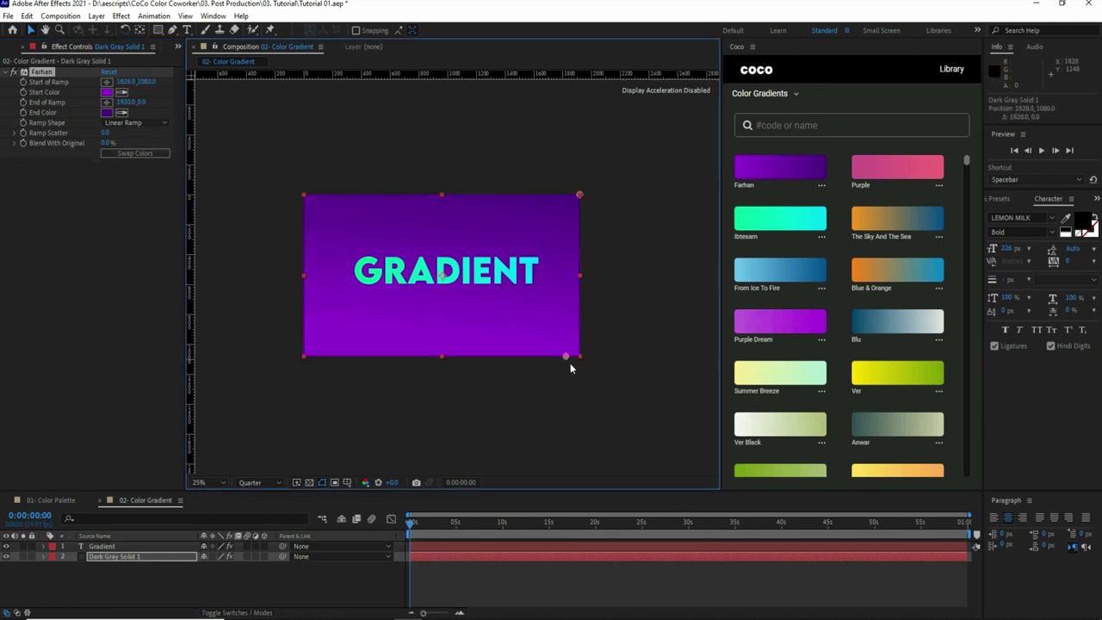
left_click(822, 185)
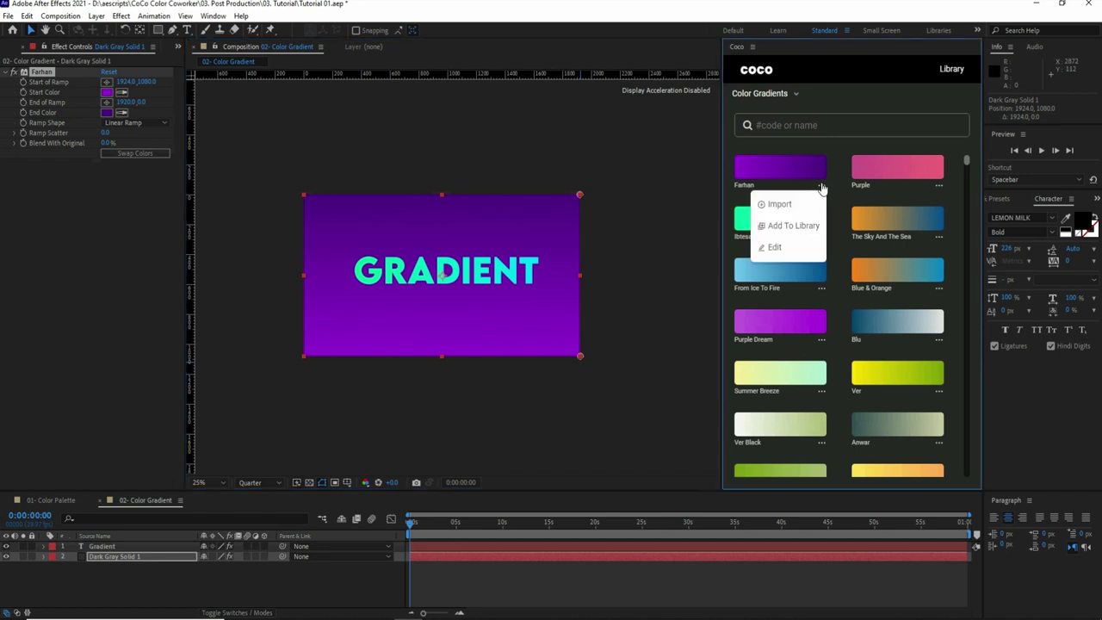
Step: Change Farhan's first gradient colour to pink #EF0088 and add it to the library
left_click(775, 248)
left_click(924, 204)
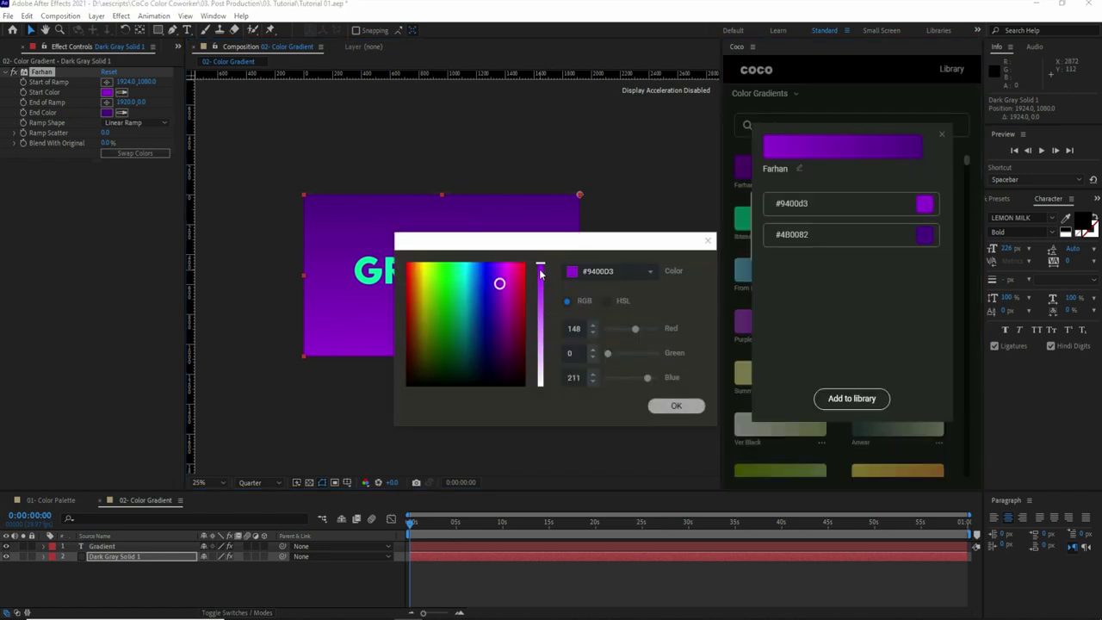
left_click(668, 406)
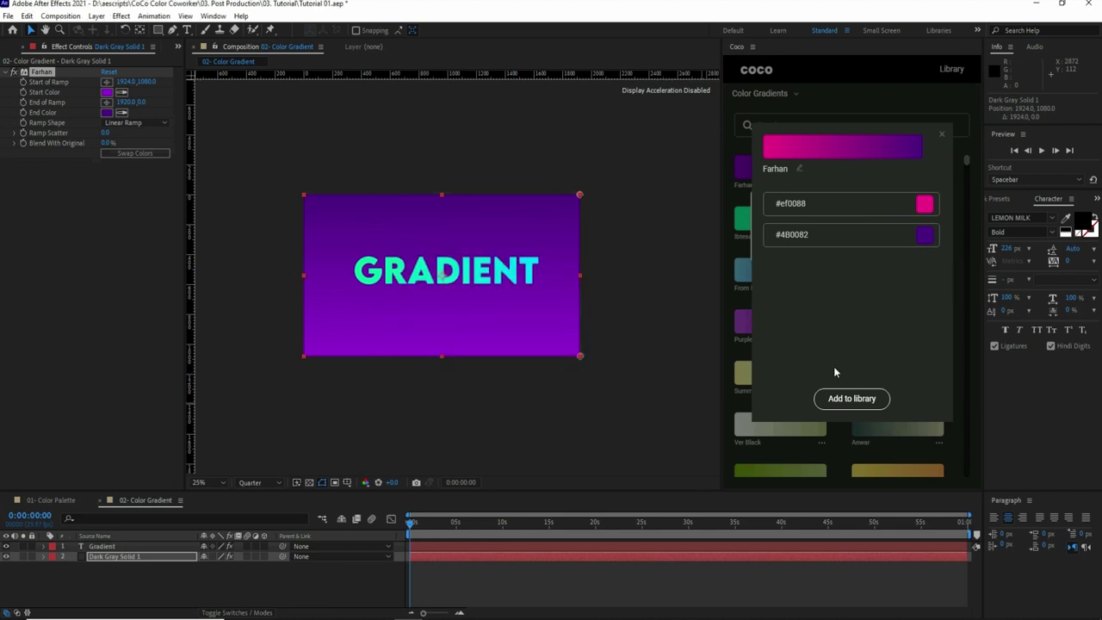
left_click(853, 399)
Step: Apply the saved pink Farhan gradient from the Library to the background
left_click(952, 74)
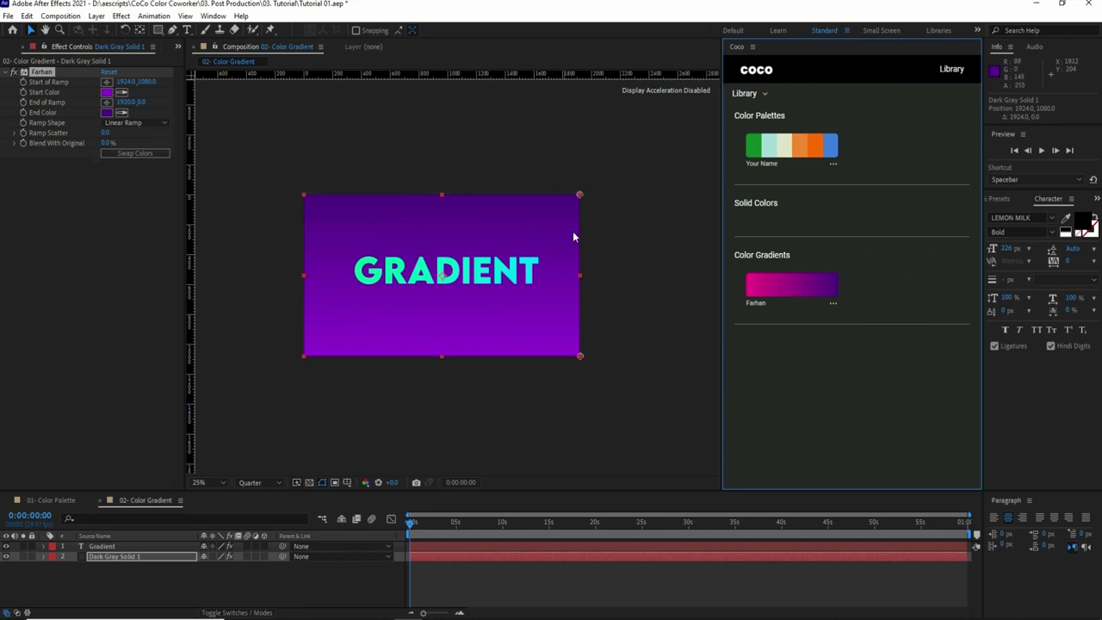
left_click(832, 308)
left_click(811, 321)
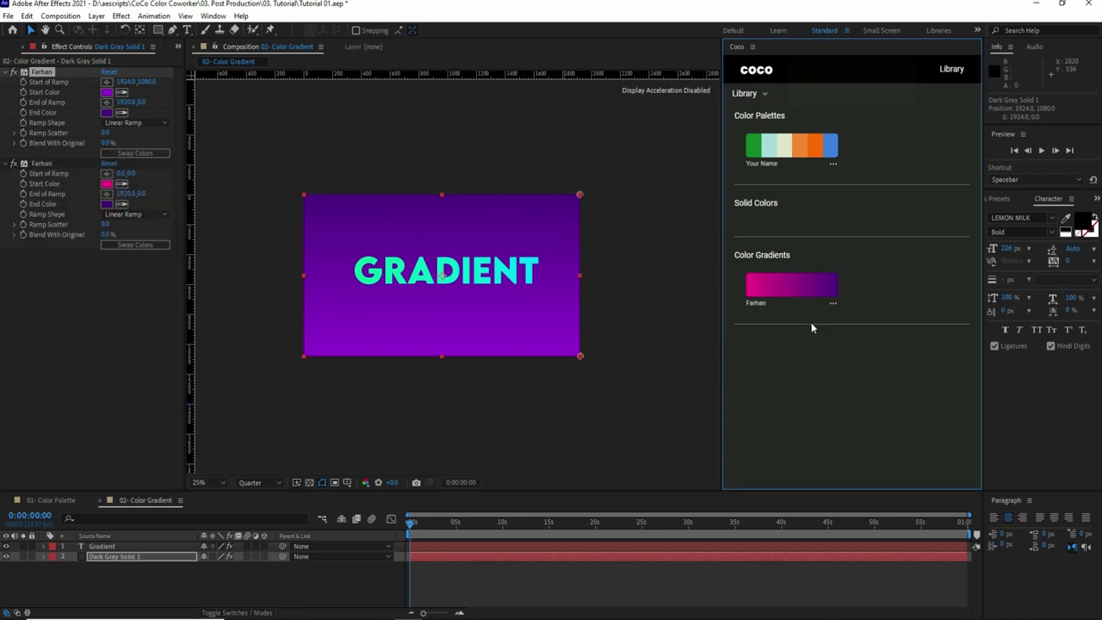
Step: Open the 03- Footage Color composition and return Coco to its home cards
key("ctrl+0")
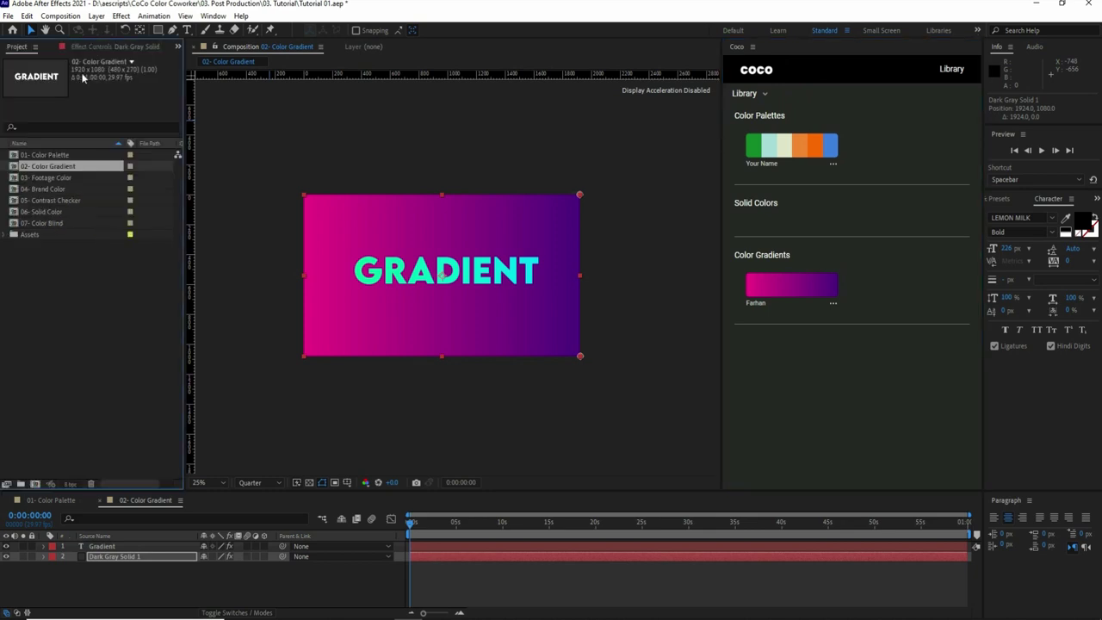
left_click(51, 178)
double_click(52, 179)
left_click(757, 74)
Step: Open Coco's Image Palette Extractor and search Stock Search Pro for 'yellow' photos
left_click(894, 241)
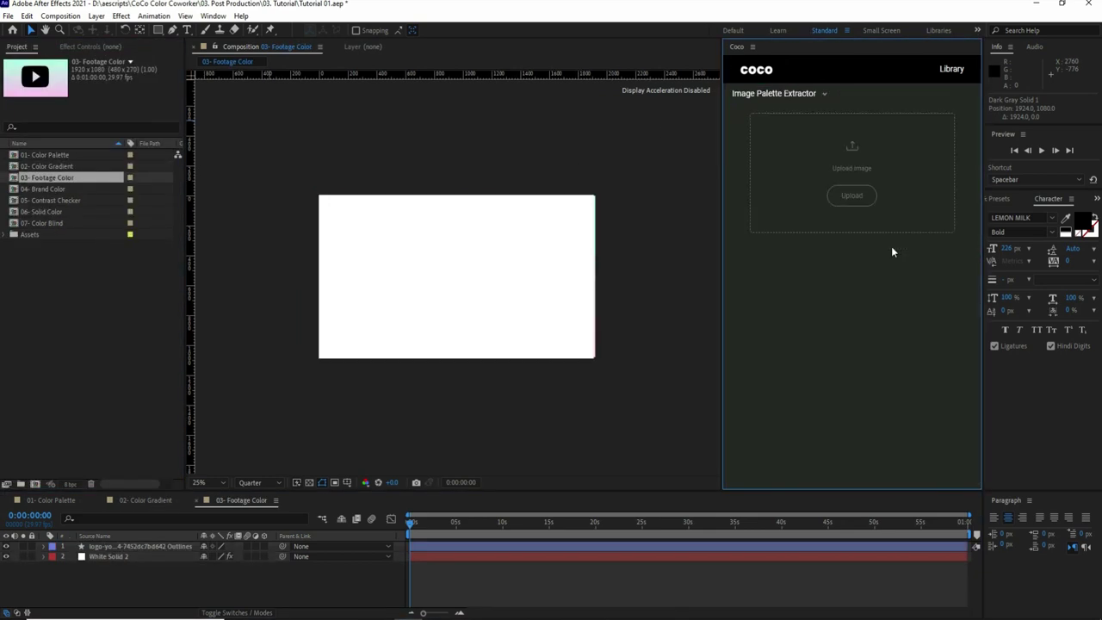
left_click(213, 15)
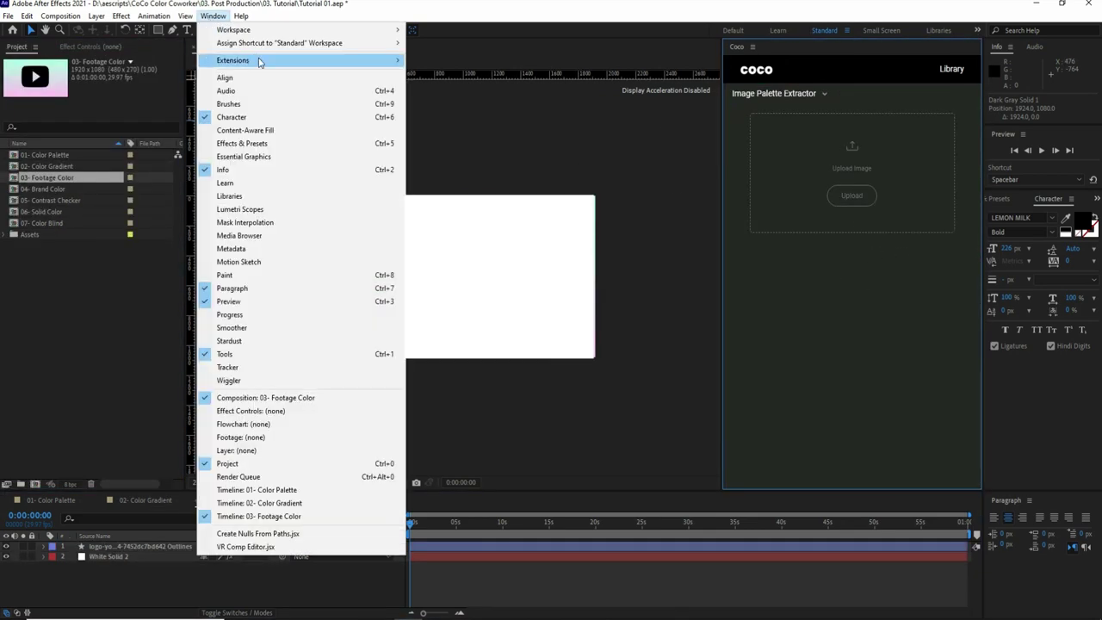
mouse_move(258, 60)
left_click(456, 113)
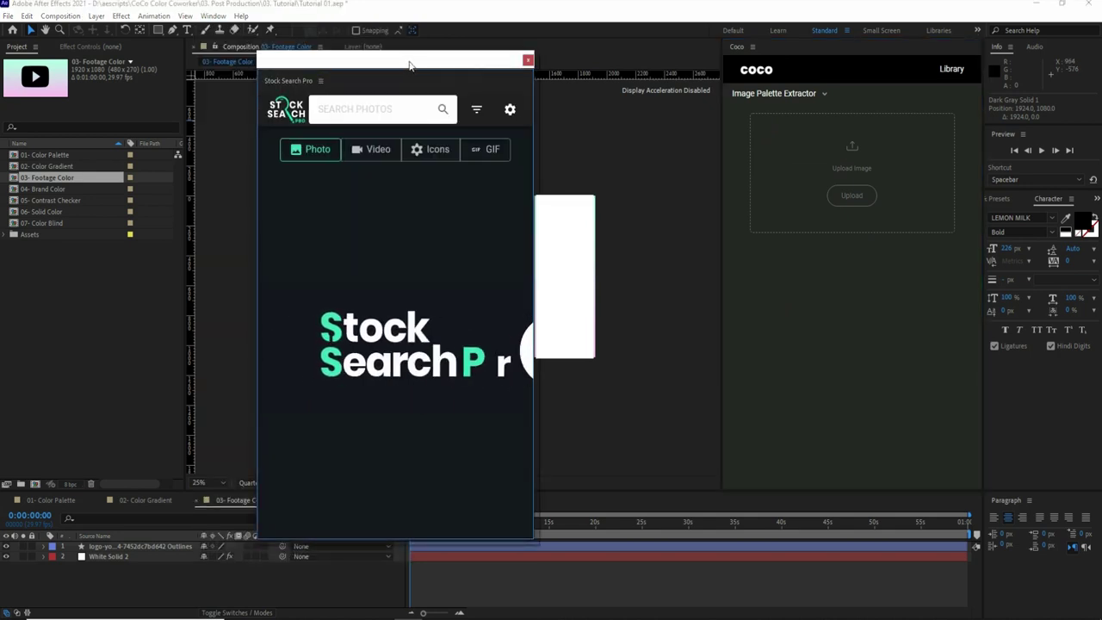
left_click_drag(410, 66, 466, 69)
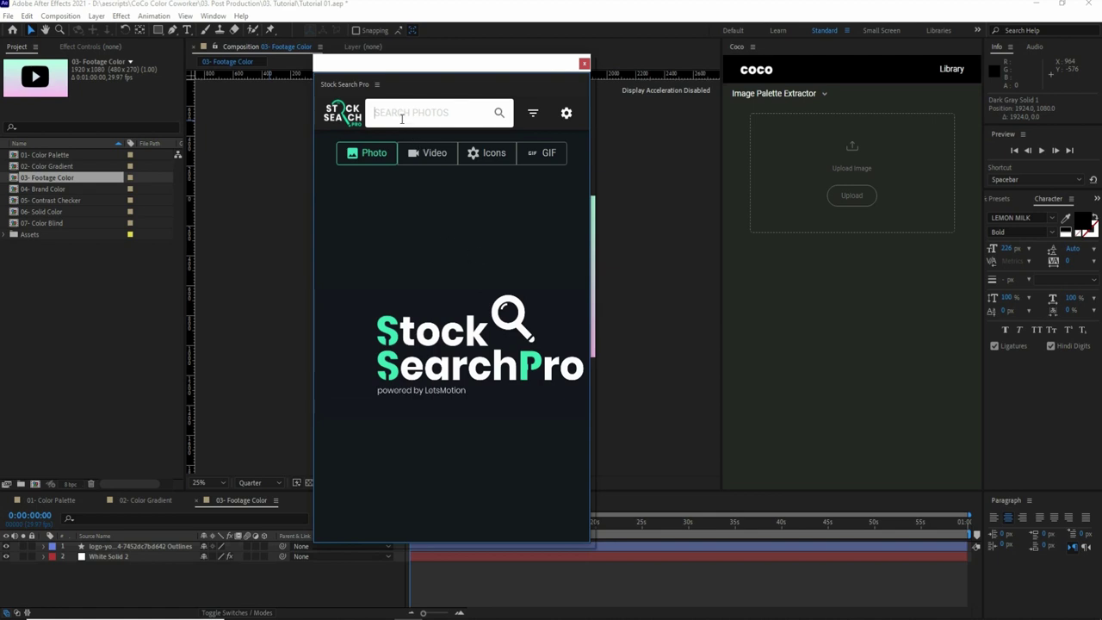
type("yellow")
key("Return")
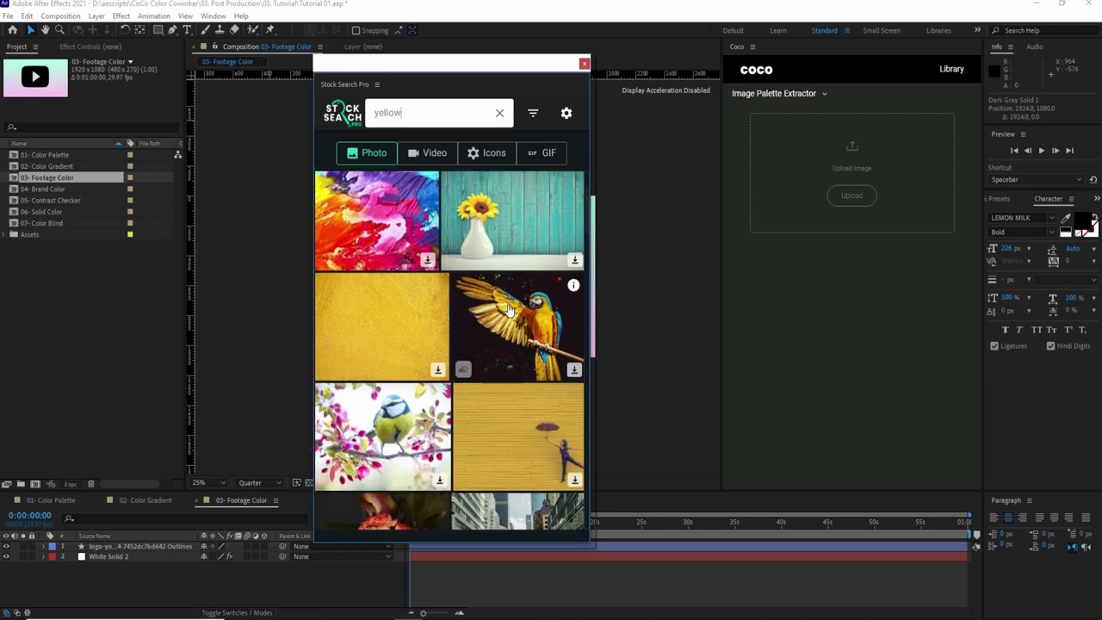
Step: Import the yellow-wall umbrella photo into the comp and begin an image upload to the extractor
left_click(575, 479)
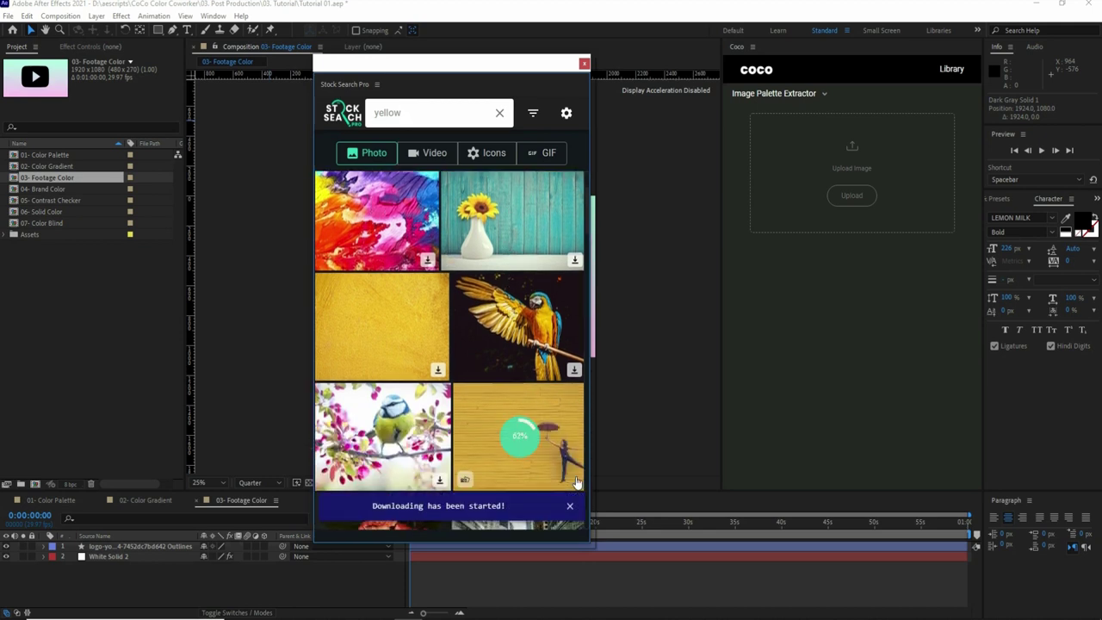
left_click_drag(404, 74, 698, 125)
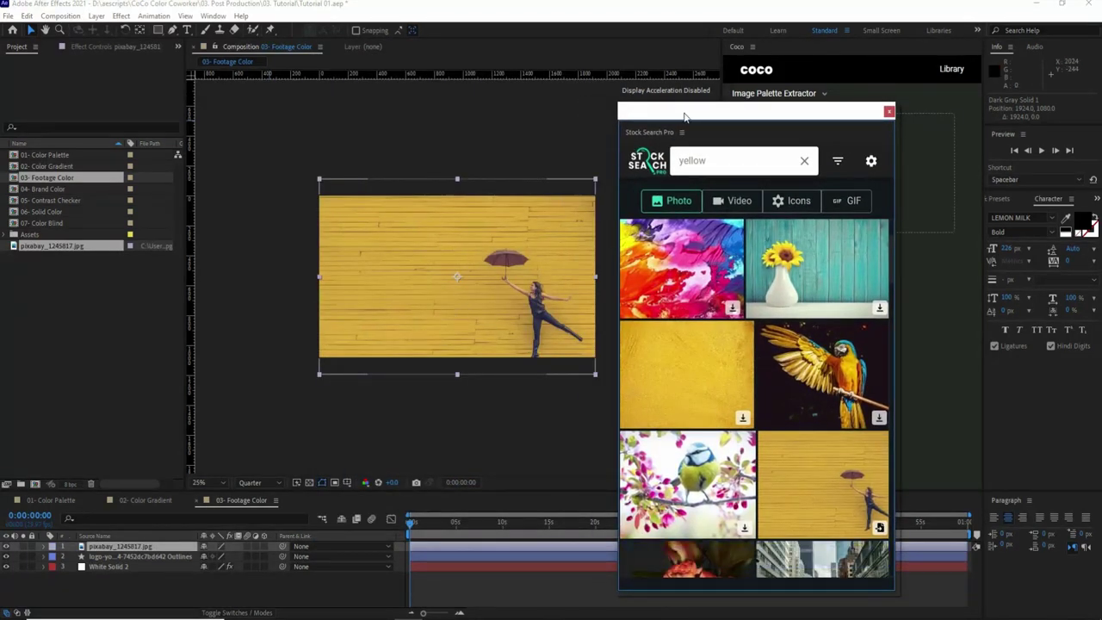
left_click_drag(684, 116, 456, 99)
left_click(848, 198)
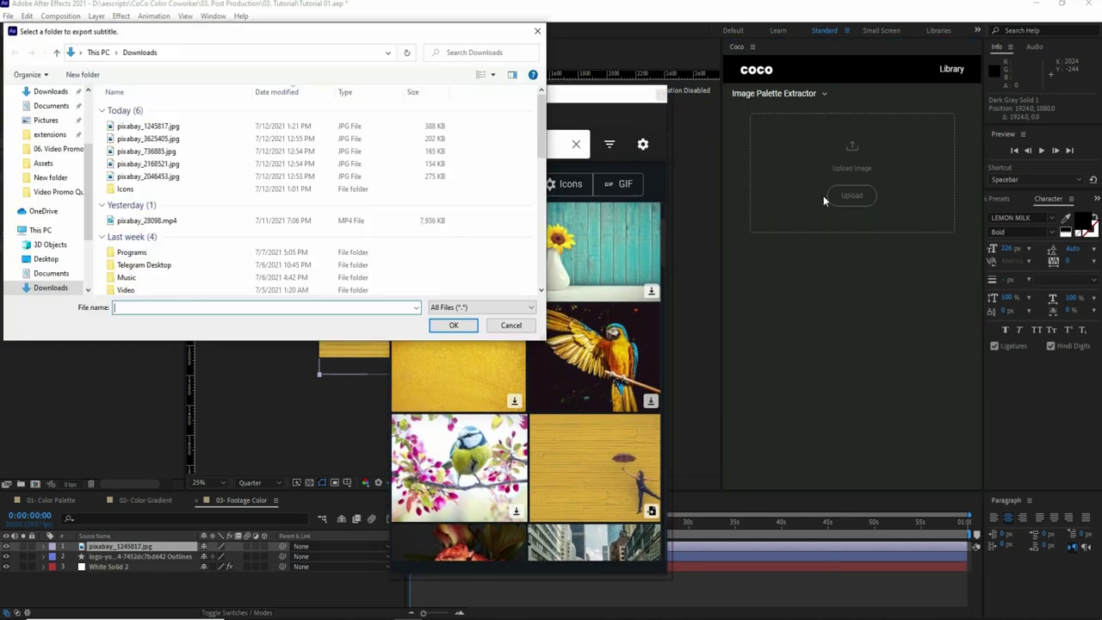
Step: Load pixabay_1245817.jpg into Coco's extractor and copy the brown swatch's hex code #6c463f
left_click(164, 129)
double_click(163, 130)
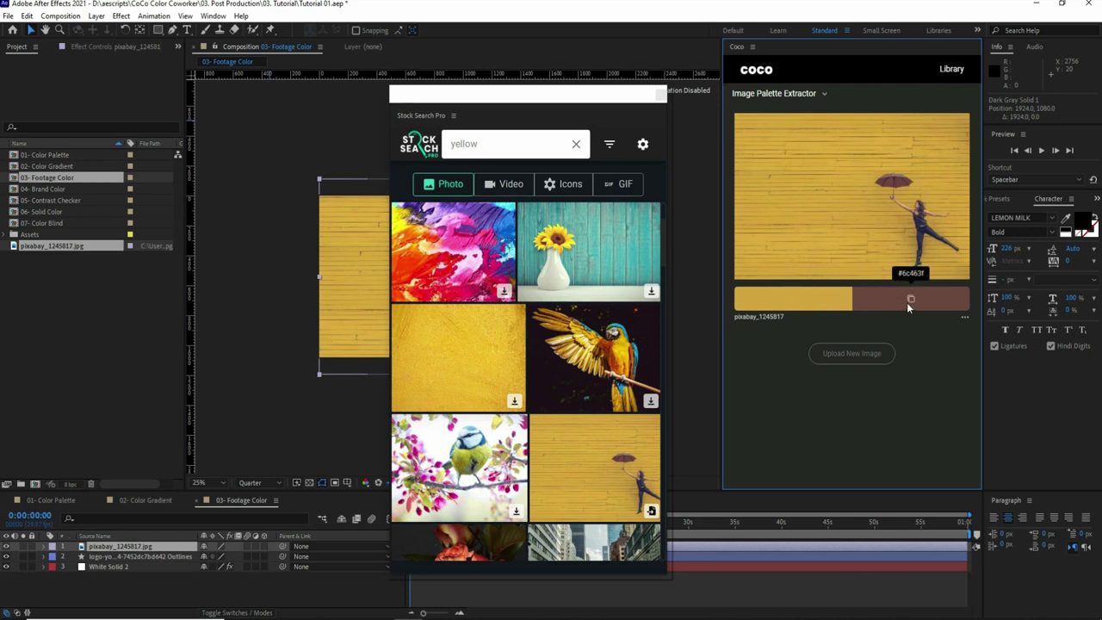
left_click(906, 302)
Step: Search stock photos for 'sky' and download the red balloons photo
double_click(499, 143)
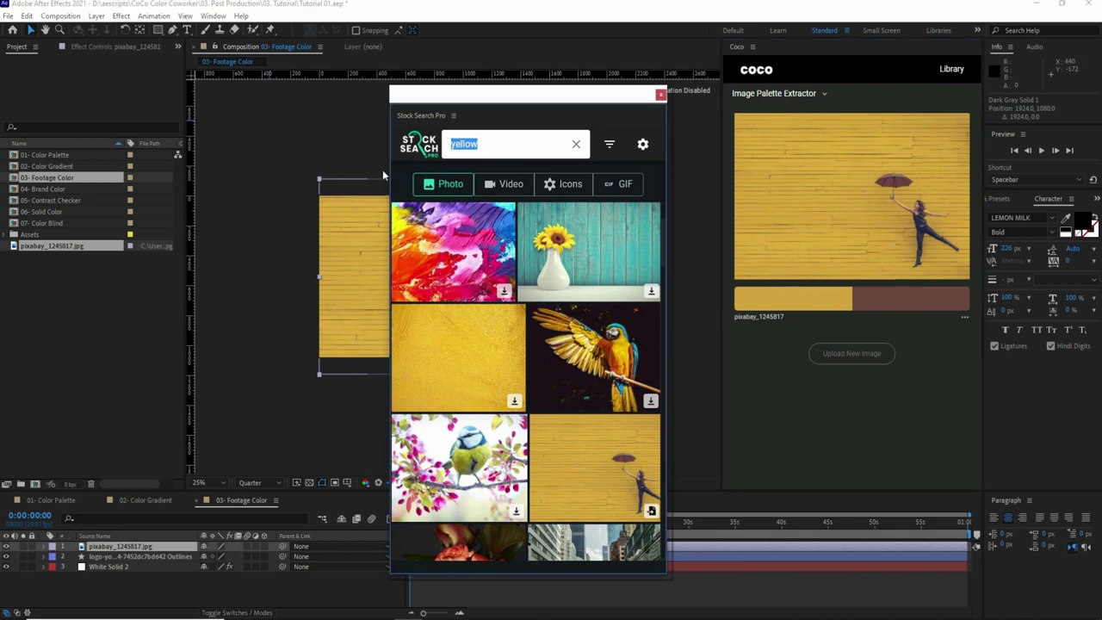
type("sky")
key("Return")
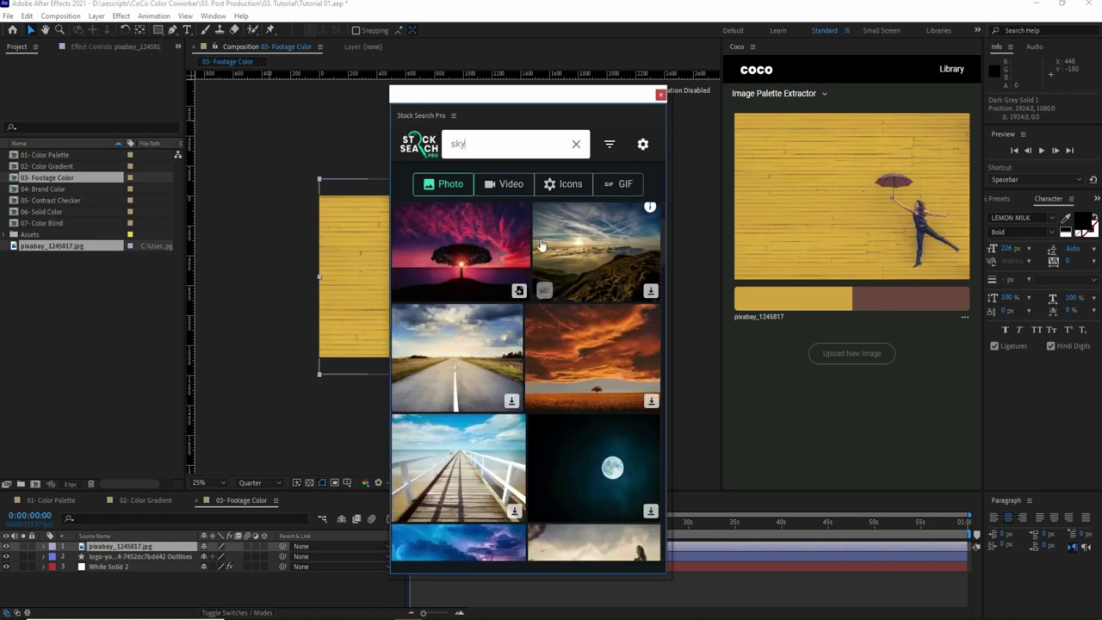
scroll(530, 413, "down", 10)
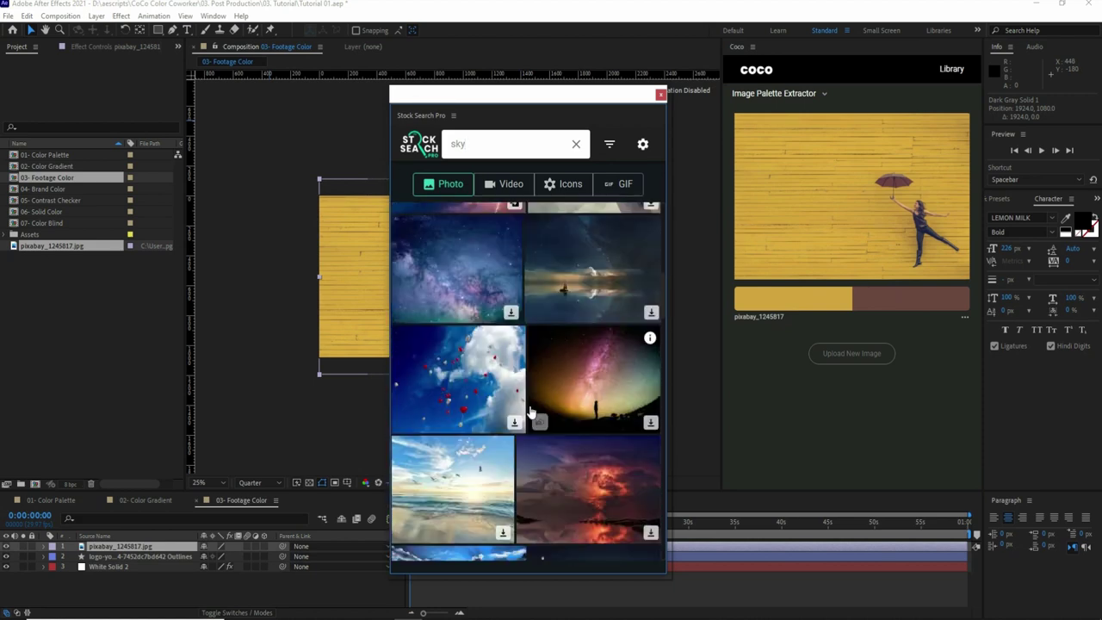
left_click(515, 423)
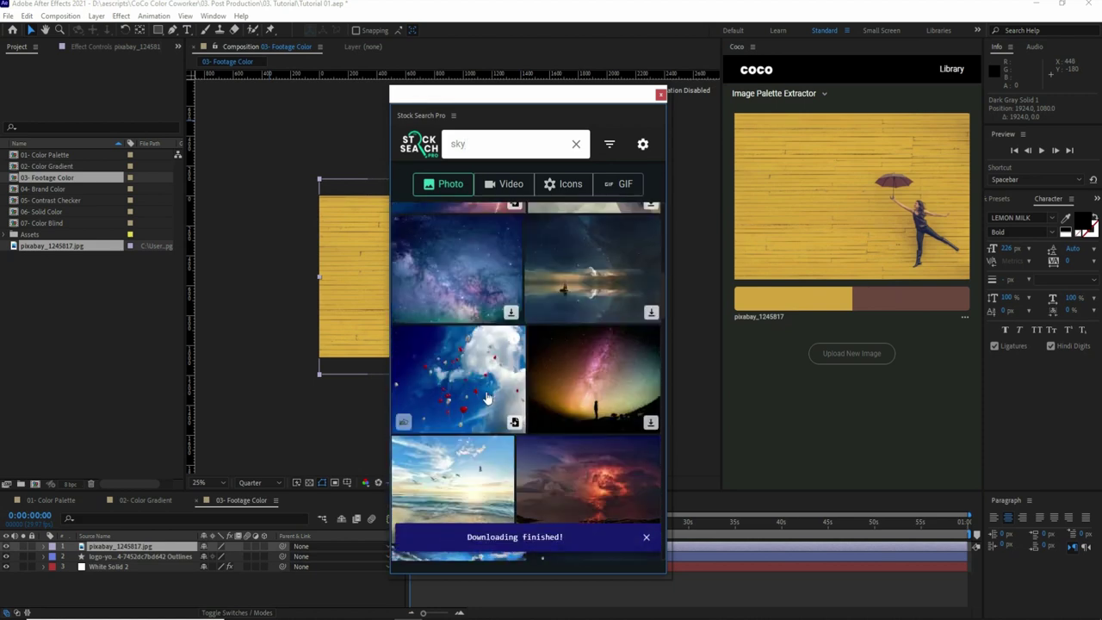
left_click_drag(499, 95, 416, 60)
Step: Upload pixabay_1046658.jpg to Coco's palette extractor, close Stock Search, and edit the extracted palette
left_click(851, 353)
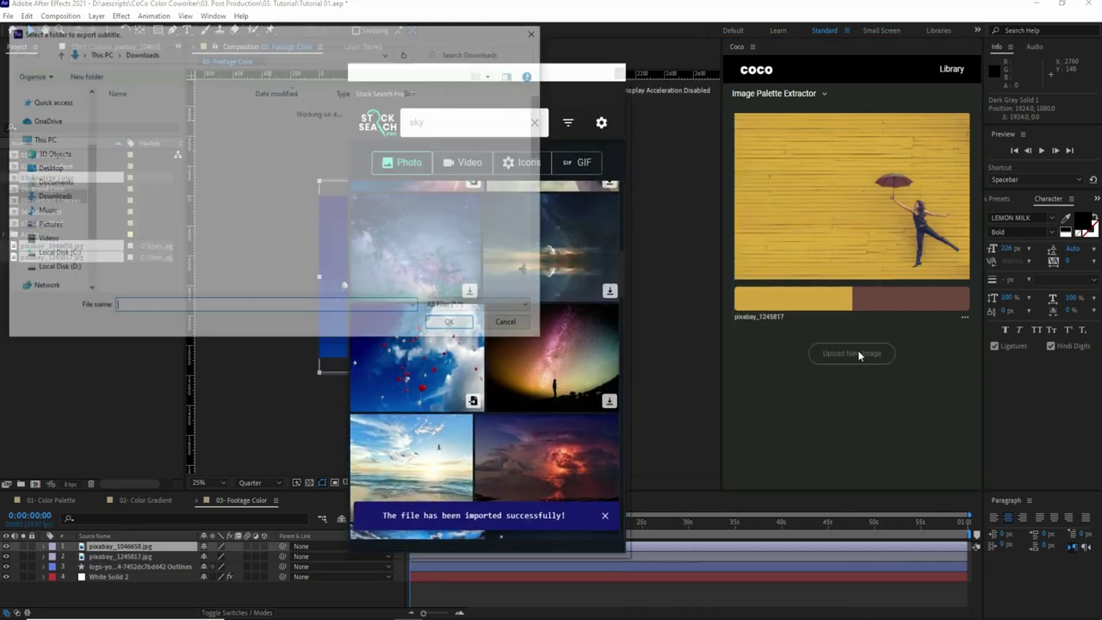
left_click(170, 126)
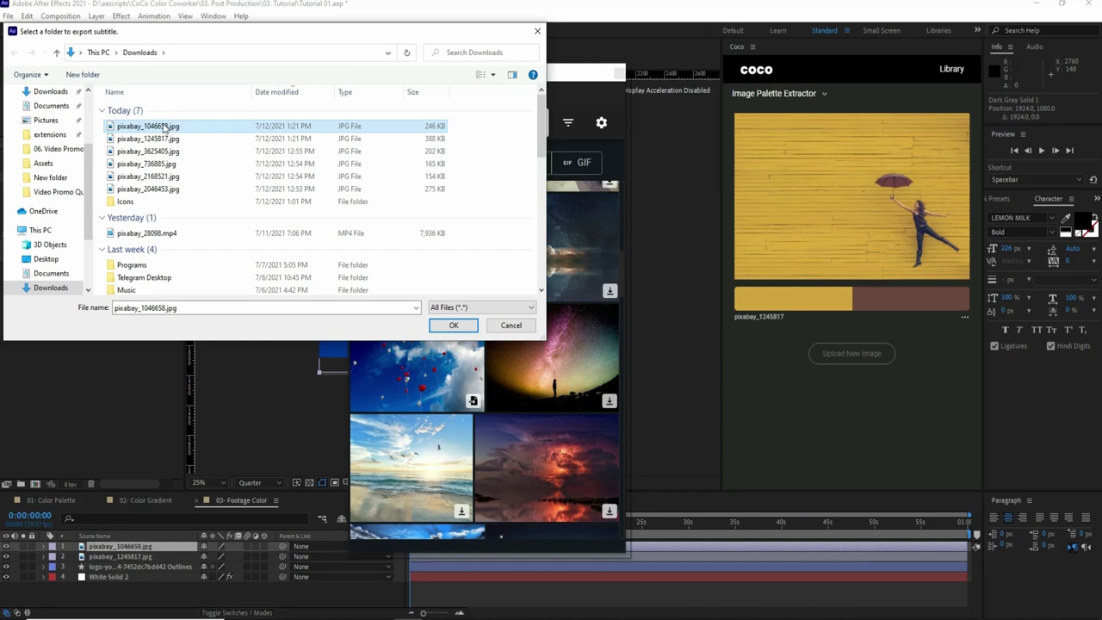
double_click(163, 127)
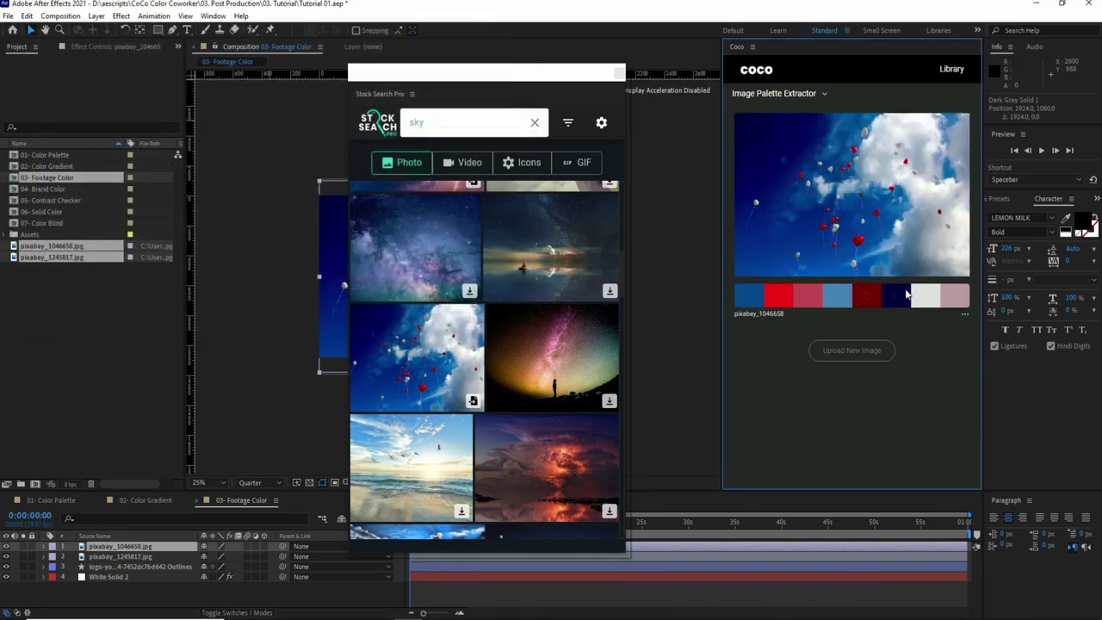
left_click(619, 71)
left_click(965, 315)
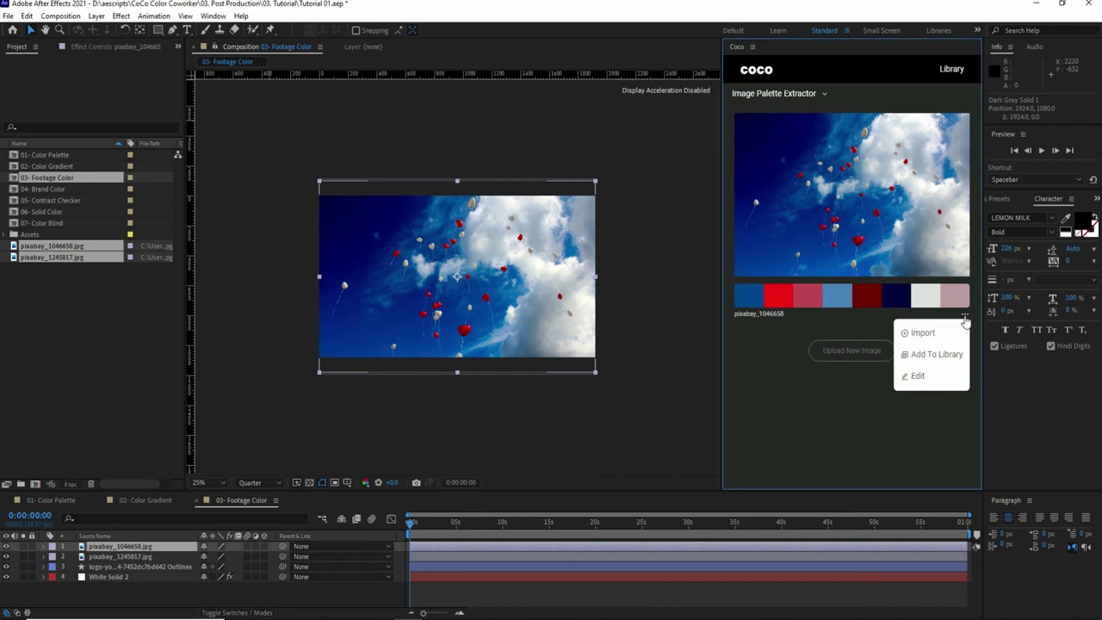
left_click(924, 376)
Step: Delete the off-white #dfe0df swatch from the balloon palette and add the palette to the library
scroll(843, 258, "down", 3)
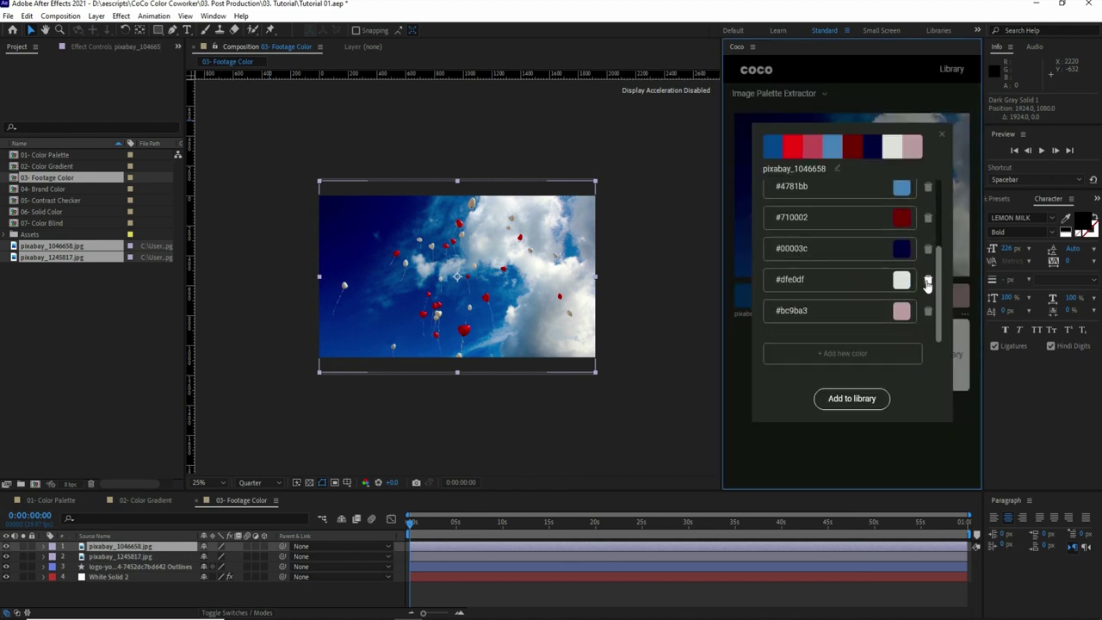
left_click(927, 280)
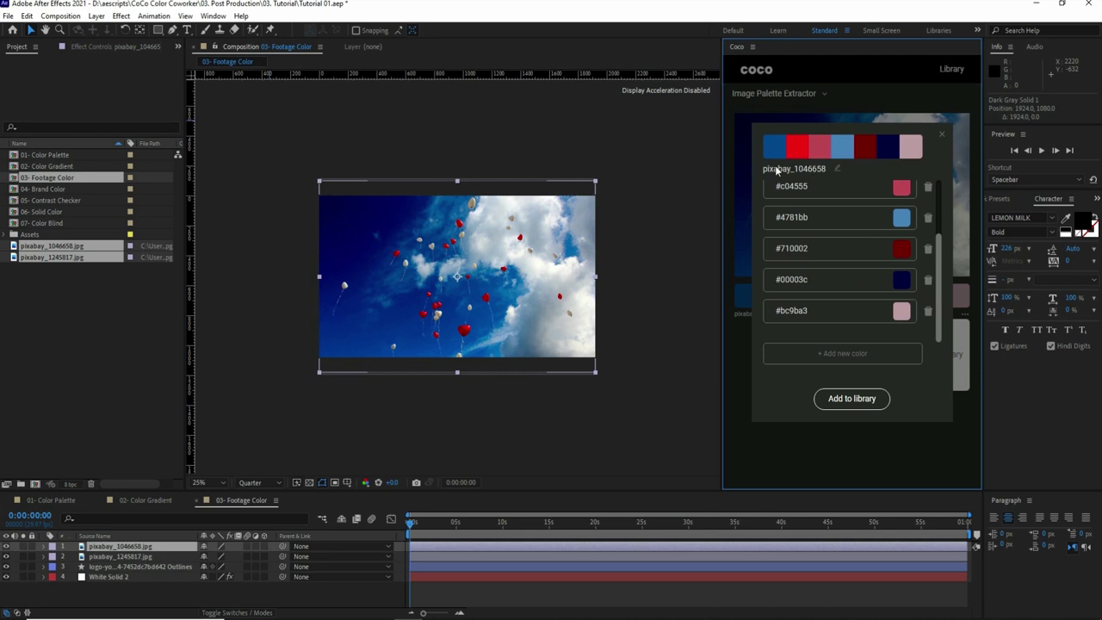
scroll(925, 312, "up", 1)
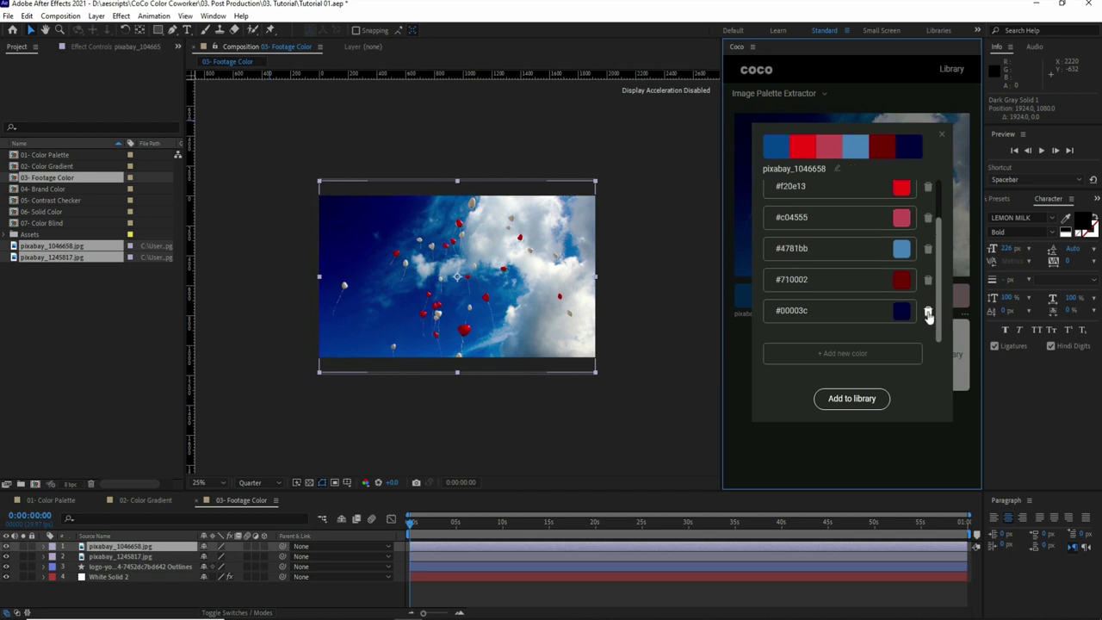
left_click(851, 398)
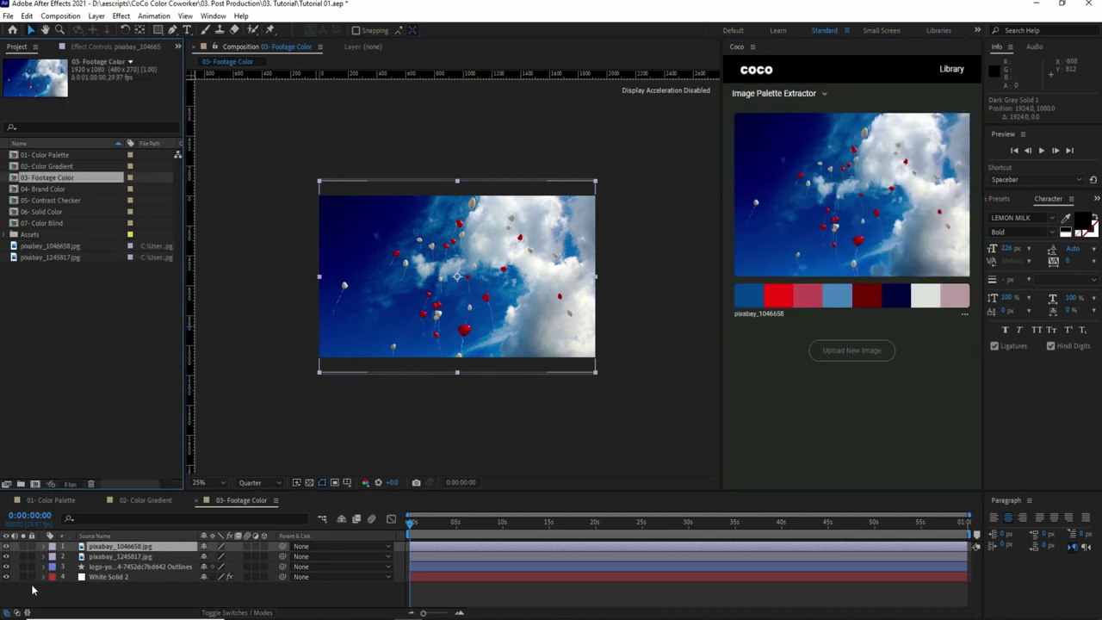
Step: Switch Coco to Brand Colors and search the brands for 'yo' to find YouTube
left_click(775, 93)
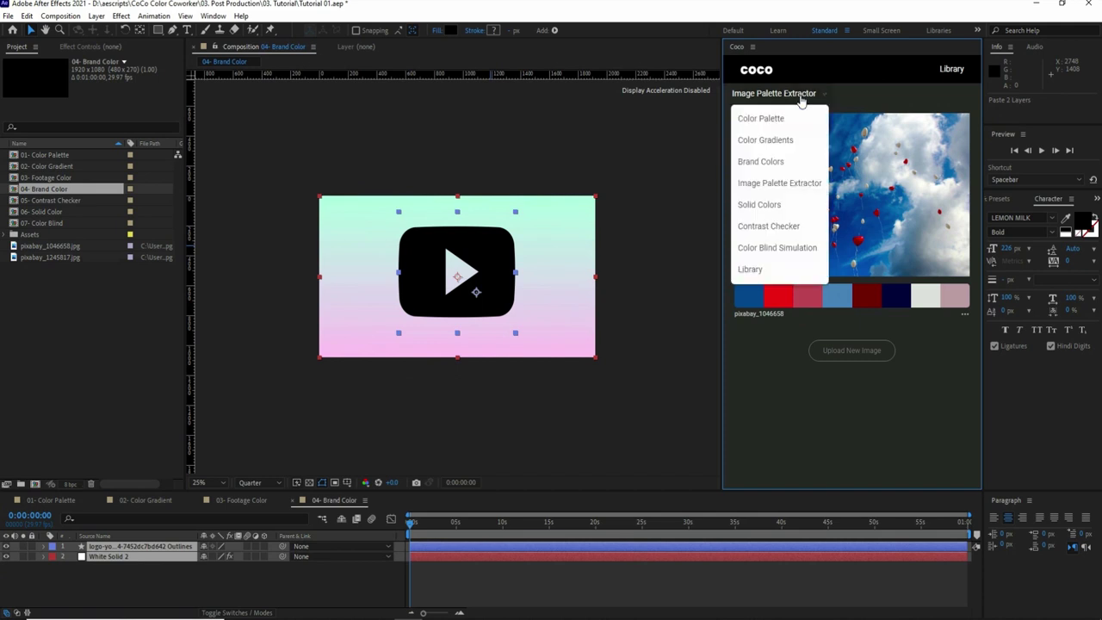
left_click(767, 163)
scroll(969, 165, "down", 5)
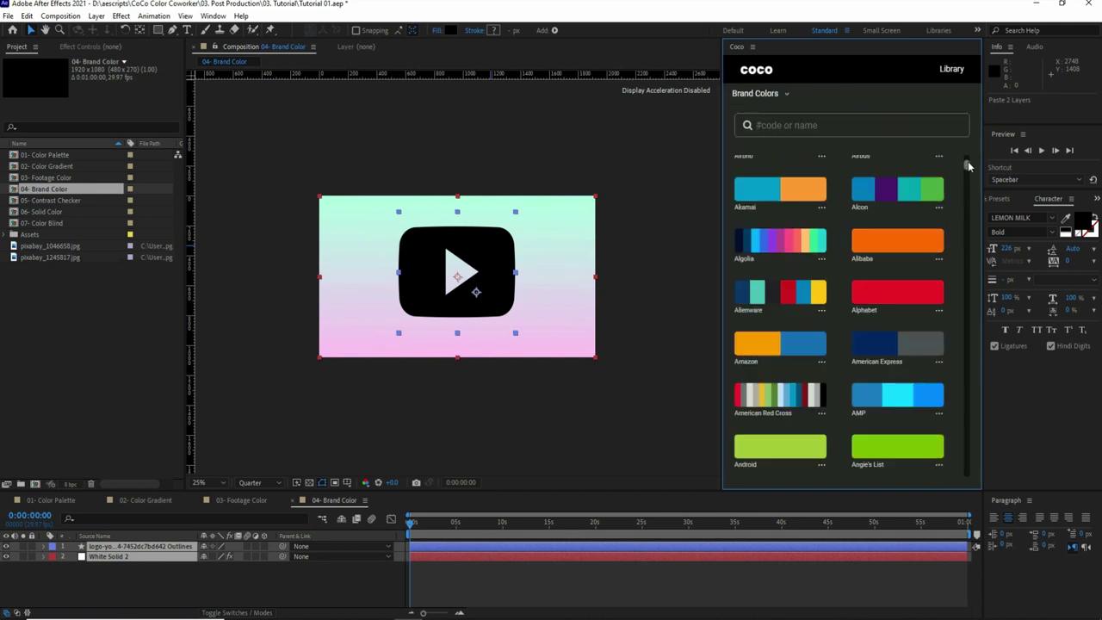
scroll(968, 162, "up", 5)
left_click_drag(969, 161, 969, 225)
scroll(950, 270, "down", 10)
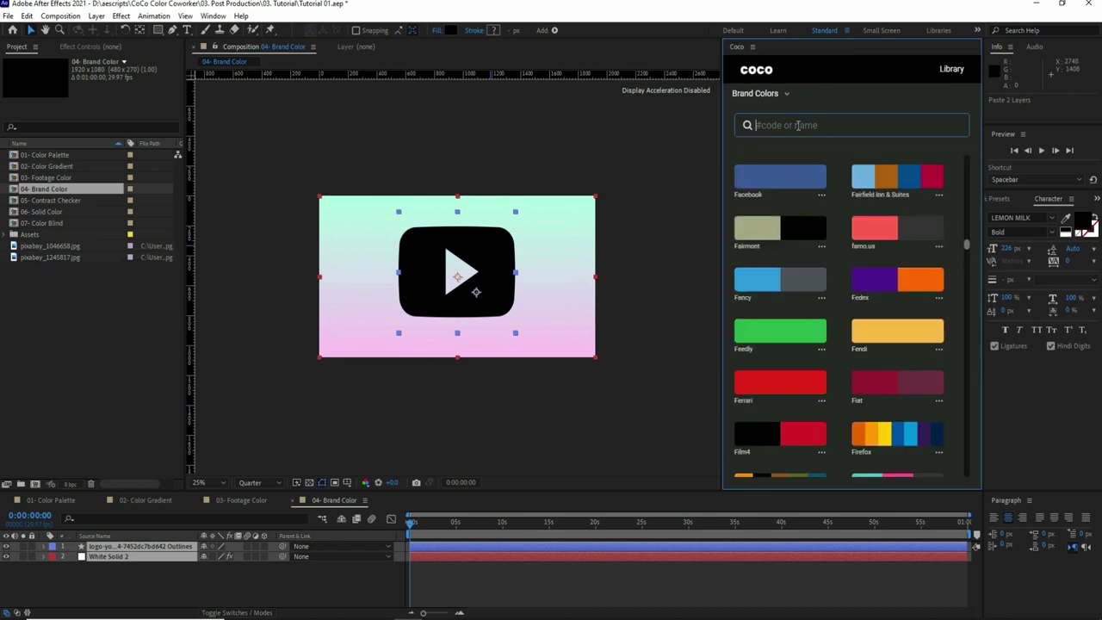
left_click(798, 126)
type("youtube")
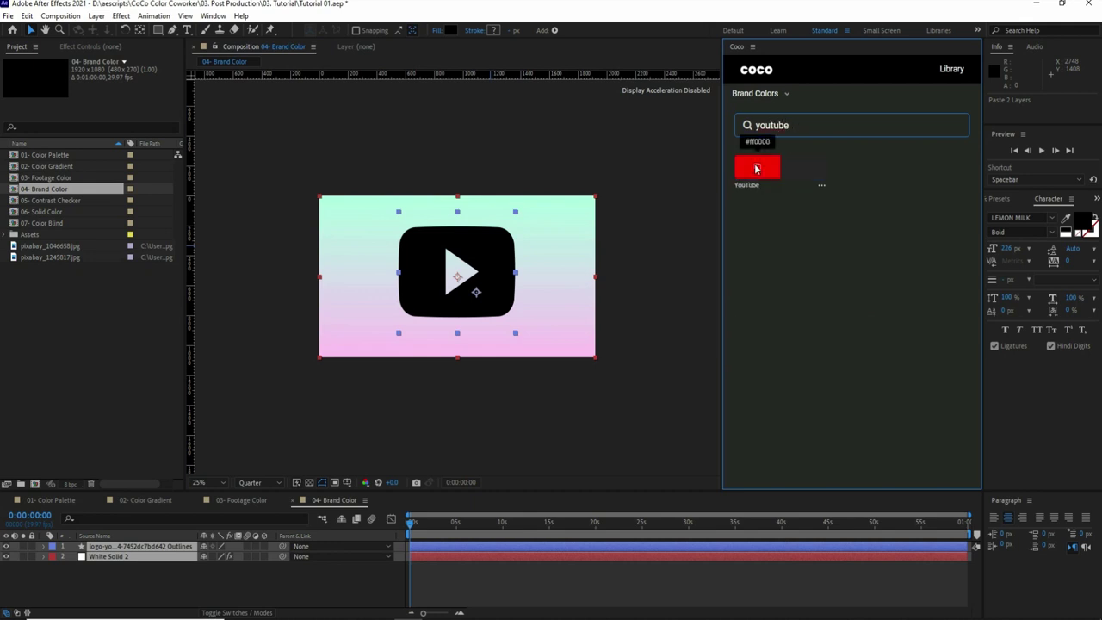
Step: Color the YouTube logo layer brand red #ff0000 and add the YouTube palette to the library
left_click(129, 566)
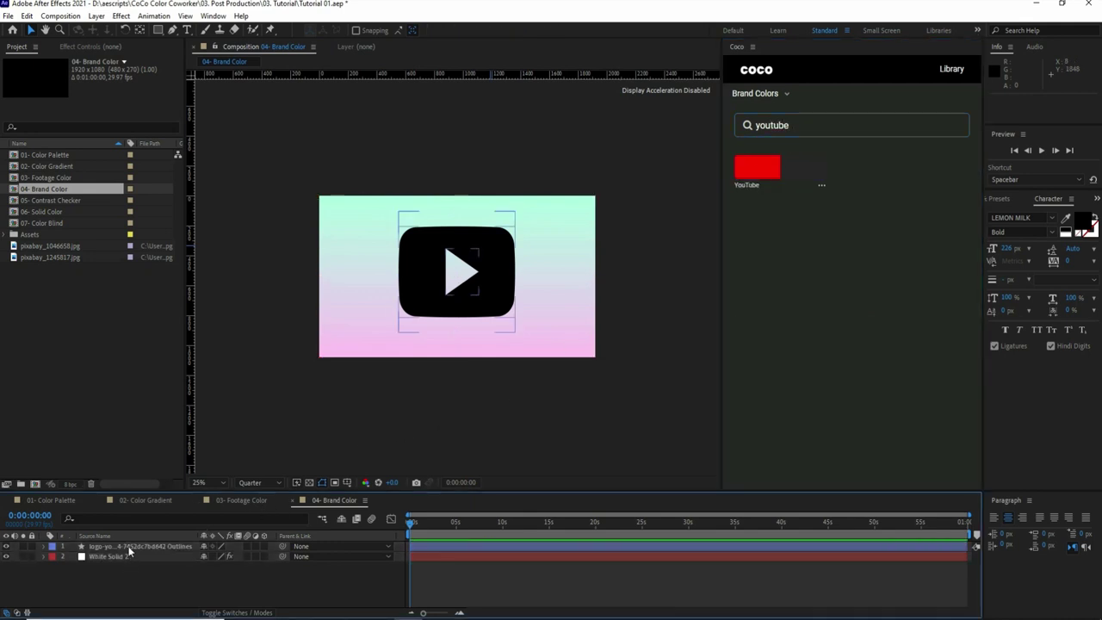
left_click(494, 255)
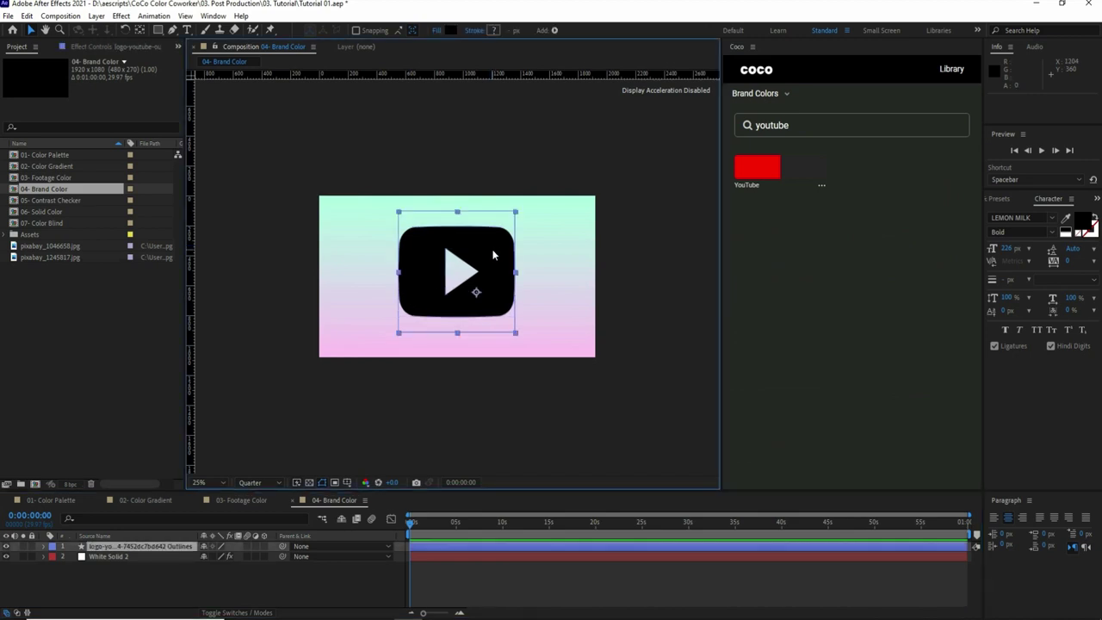
left_click(763, 168)
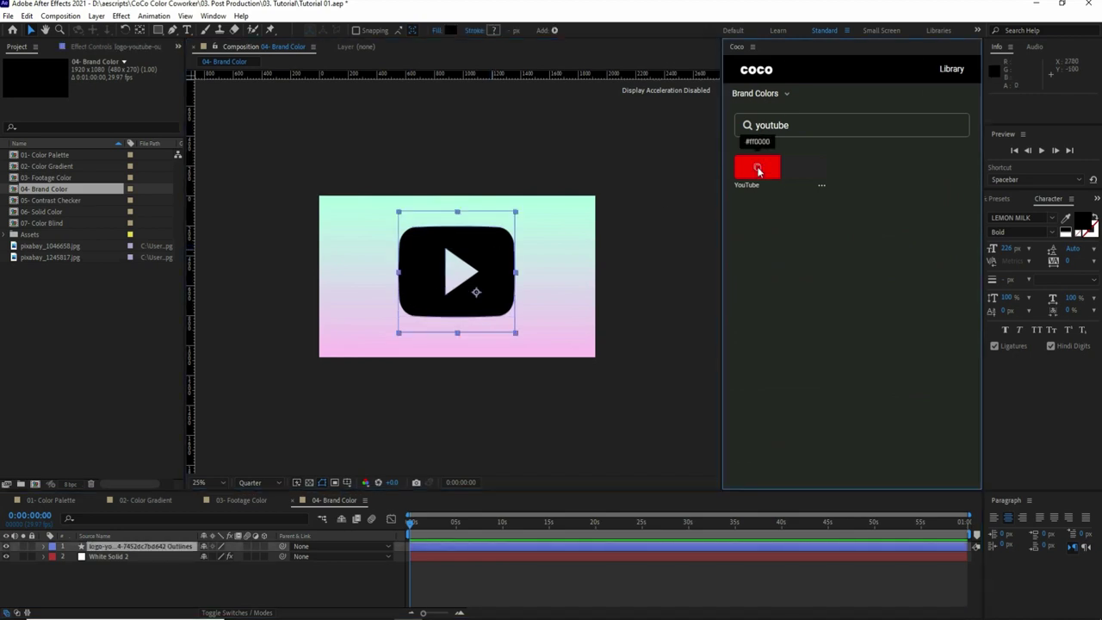
left_click(821, 186)
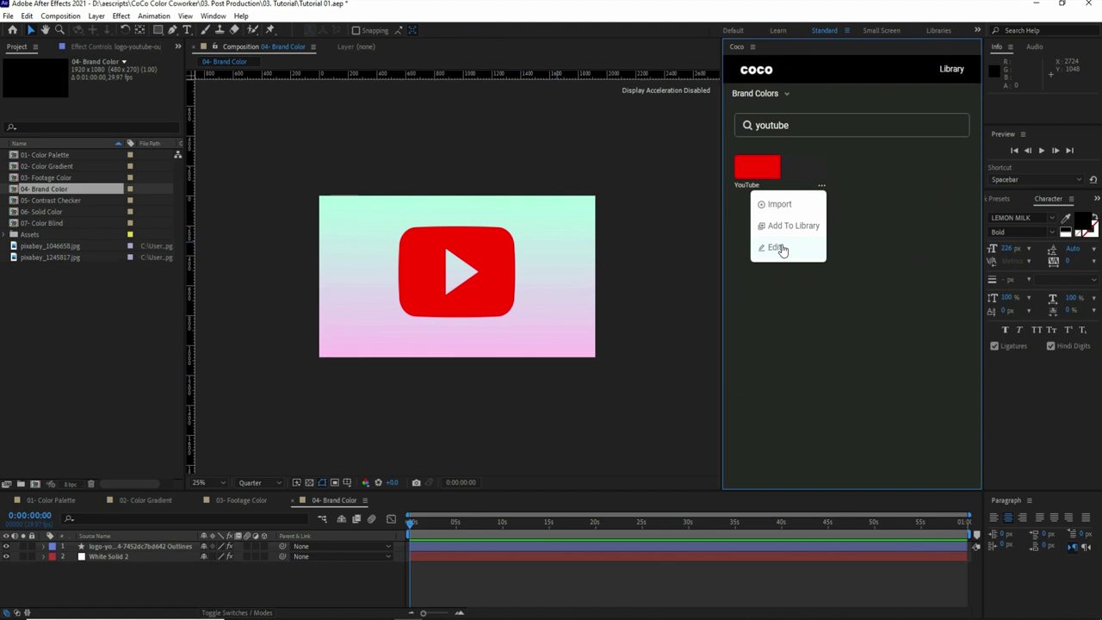
left_click(789, 226)
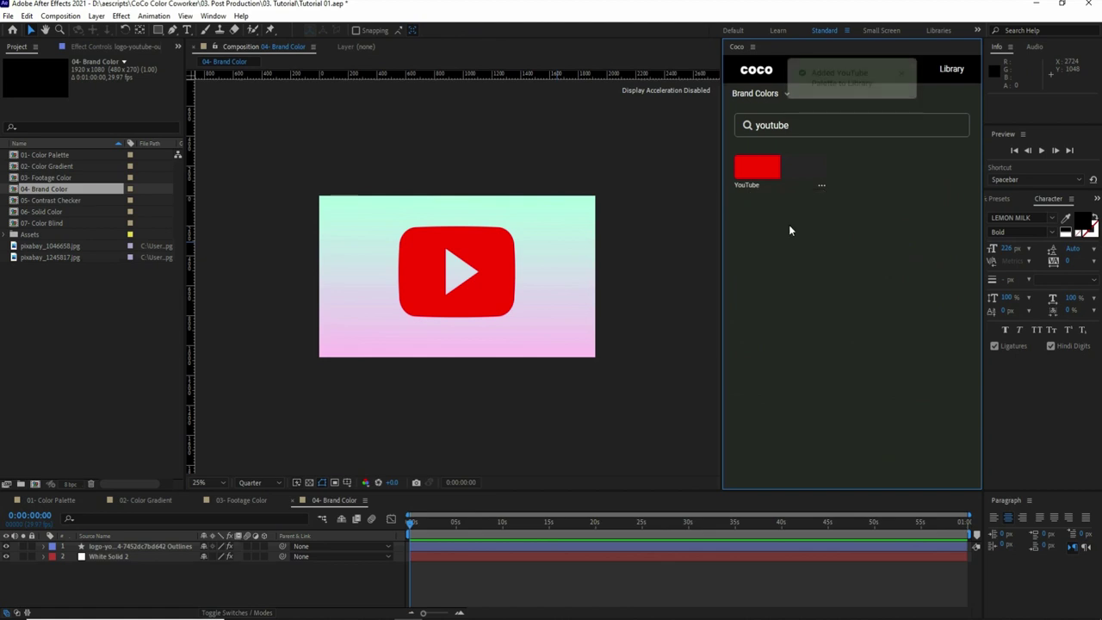
Step: Browse the saved palettes in Coco's Library, then return home and open the Contrast Checker
left_click(950, 71)
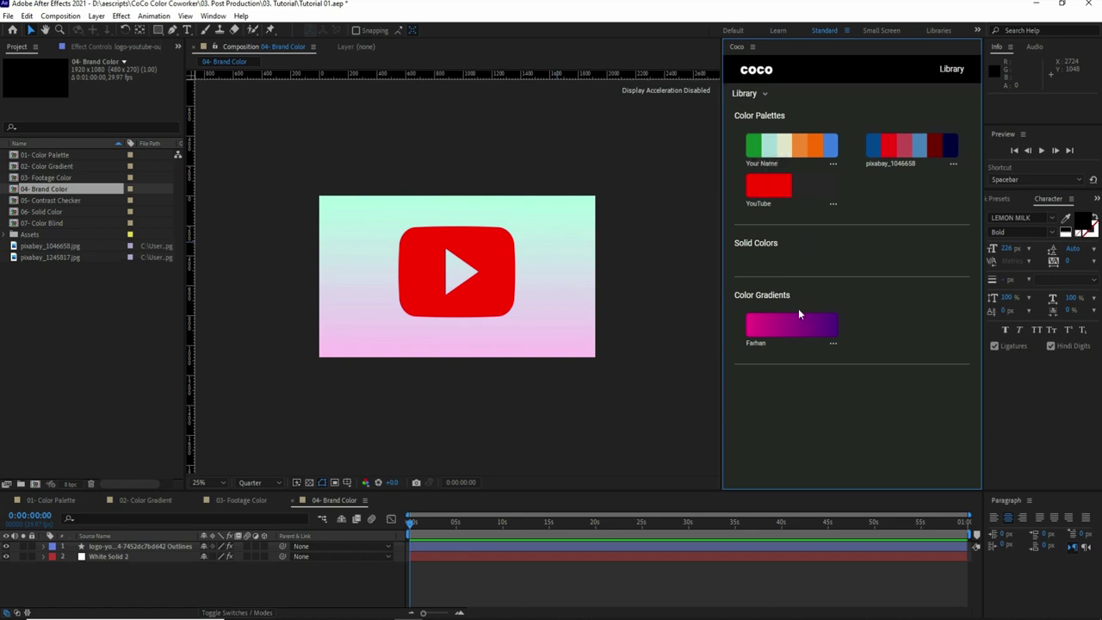
mouse_move(833, 184)
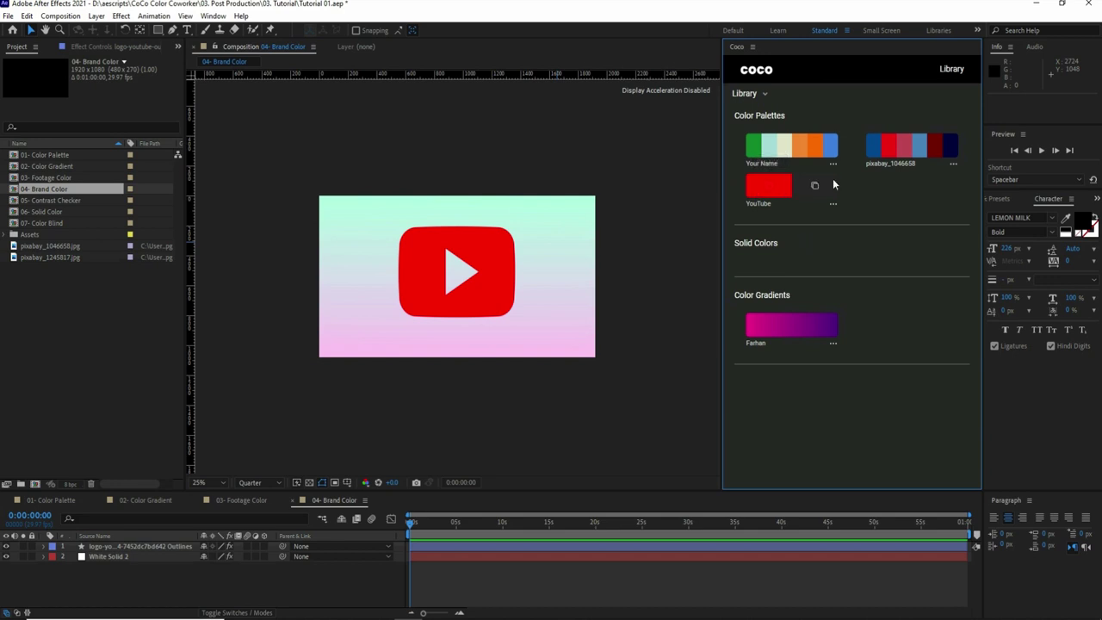
left_click(758, 74)
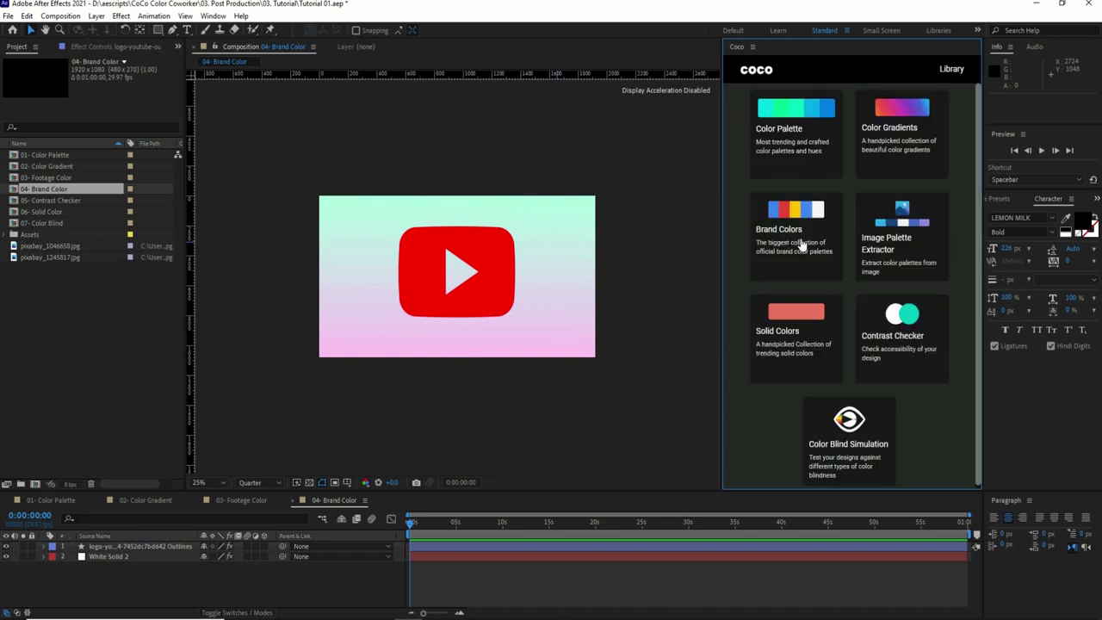
left_click(898, 316)
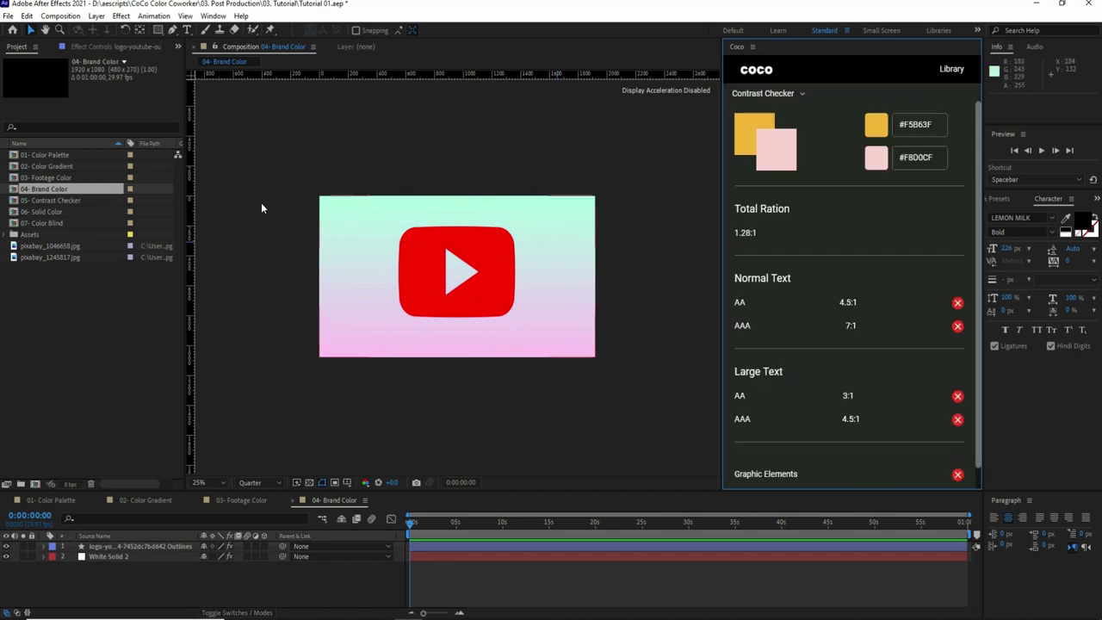
Step: Open the 05- Contrast Checker comp and review the 1.28:1 ratio for #F5B63F on #F8D0CF
double_click(50, 201)
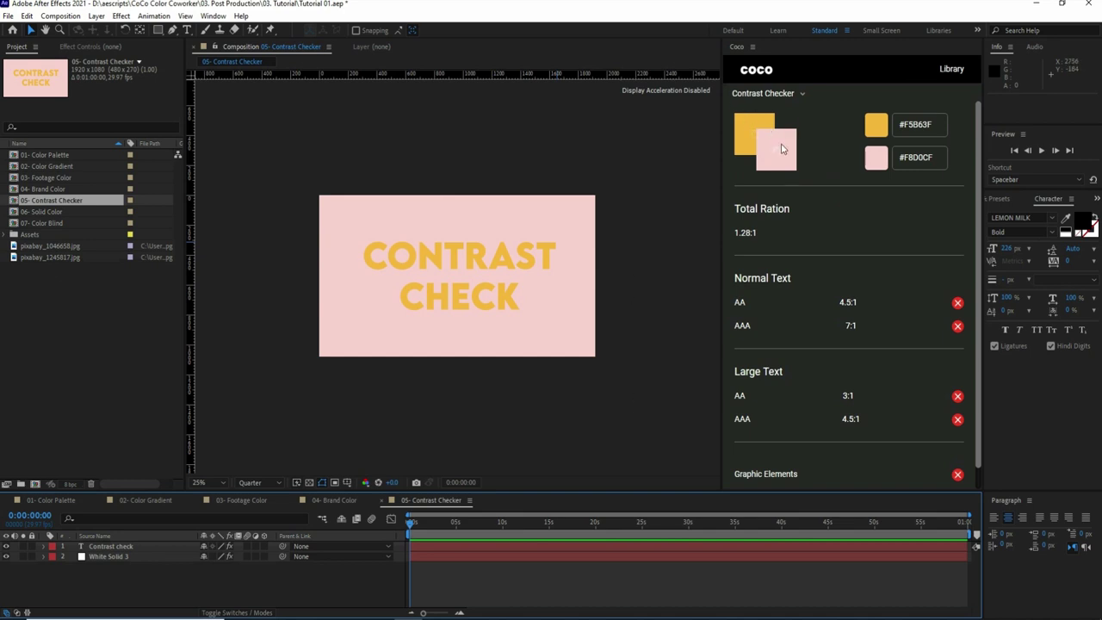
scroll(914, 315, "down", 1)
scroll(912, 332, "up", 1)
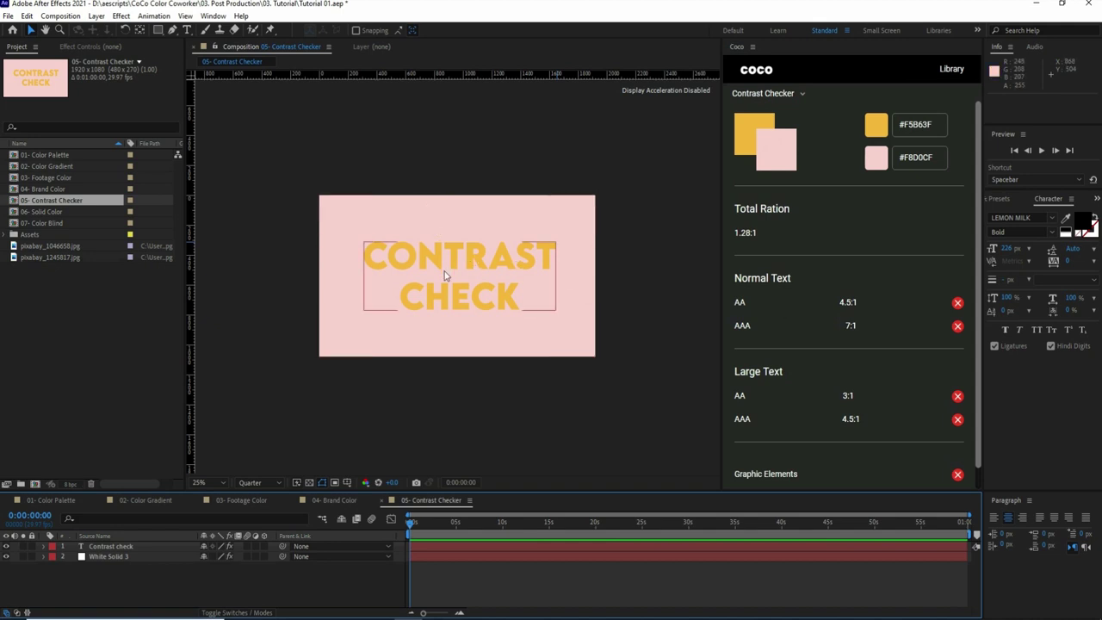
scroll(980, 358, "down", 1)
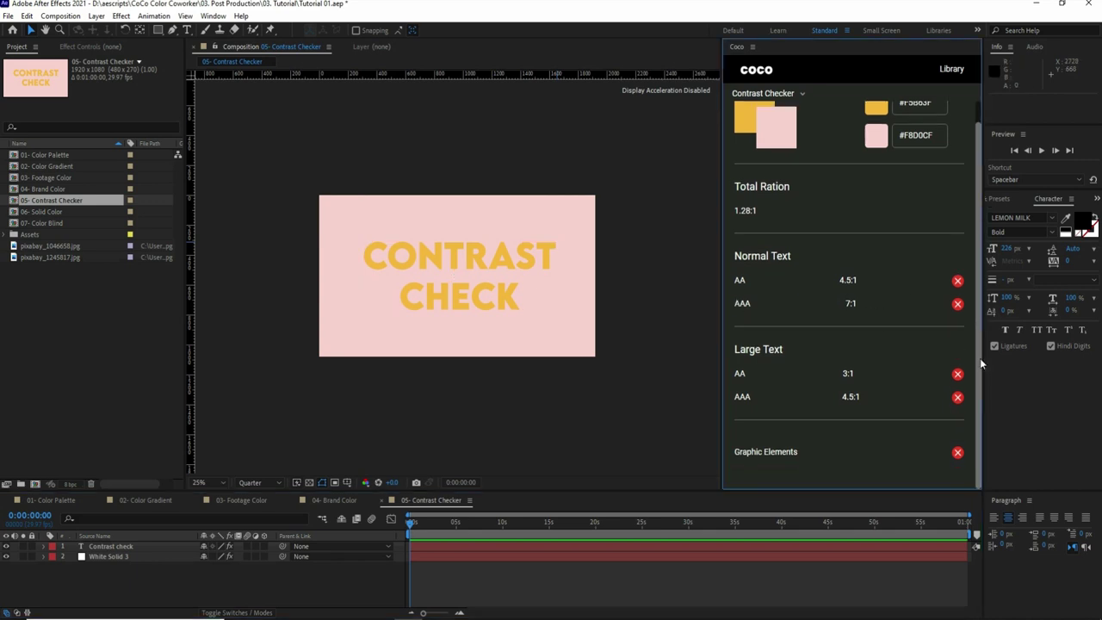
scroll(939, 422, "up", 1)
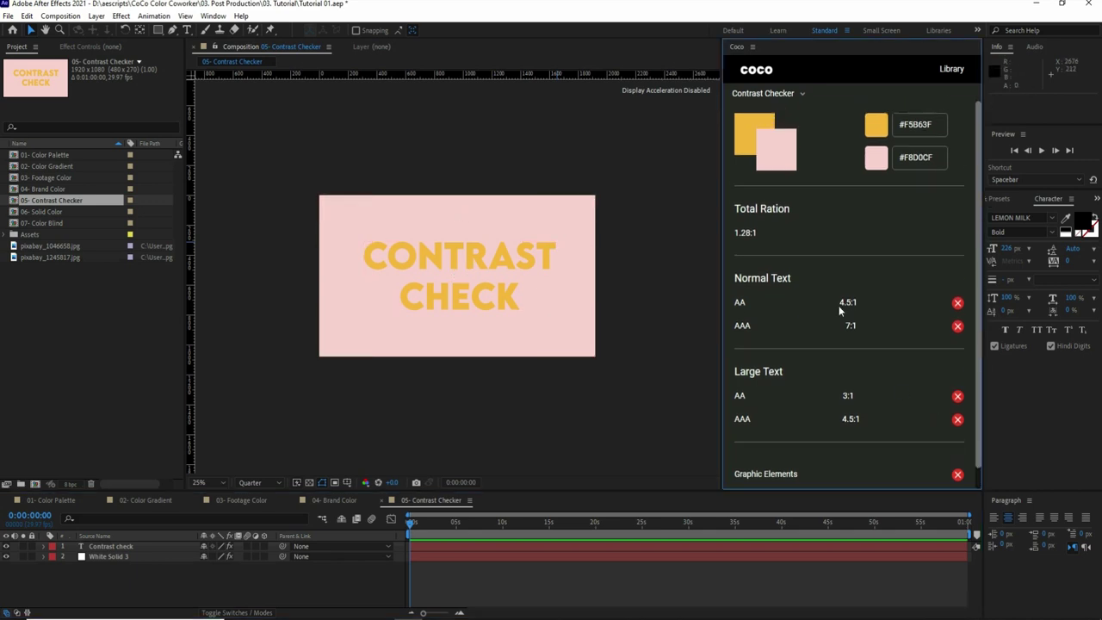
Step: Replace the checked yellow text colour with blue #3D56F7 in the colour picker
left_click(876, 129)
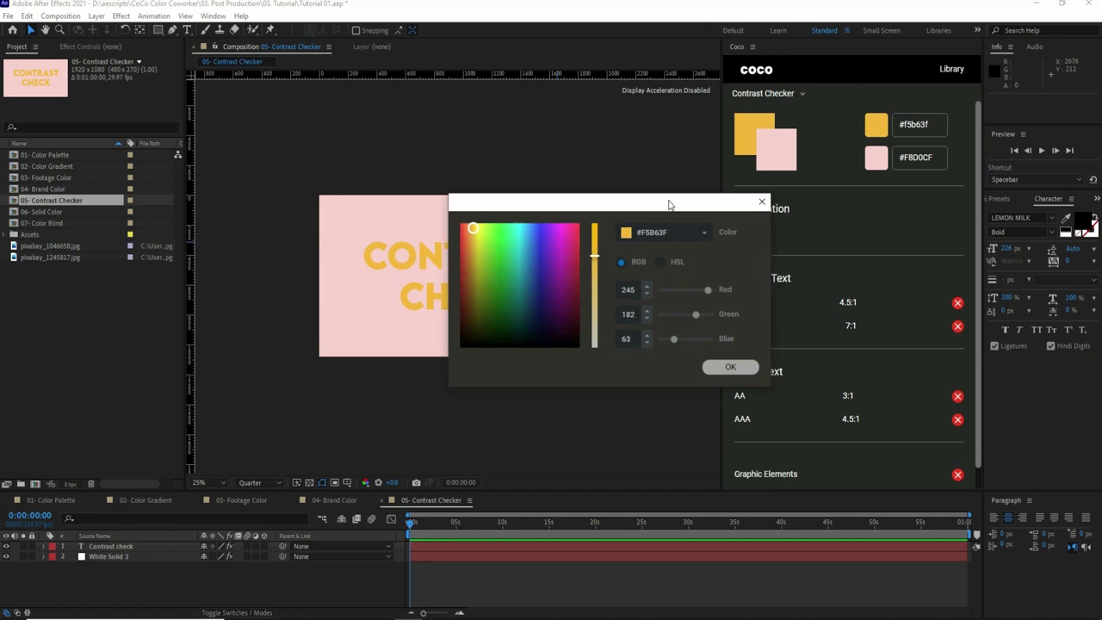
left_click_drag(586, 207, 554, 241)
left_click(469, 265)
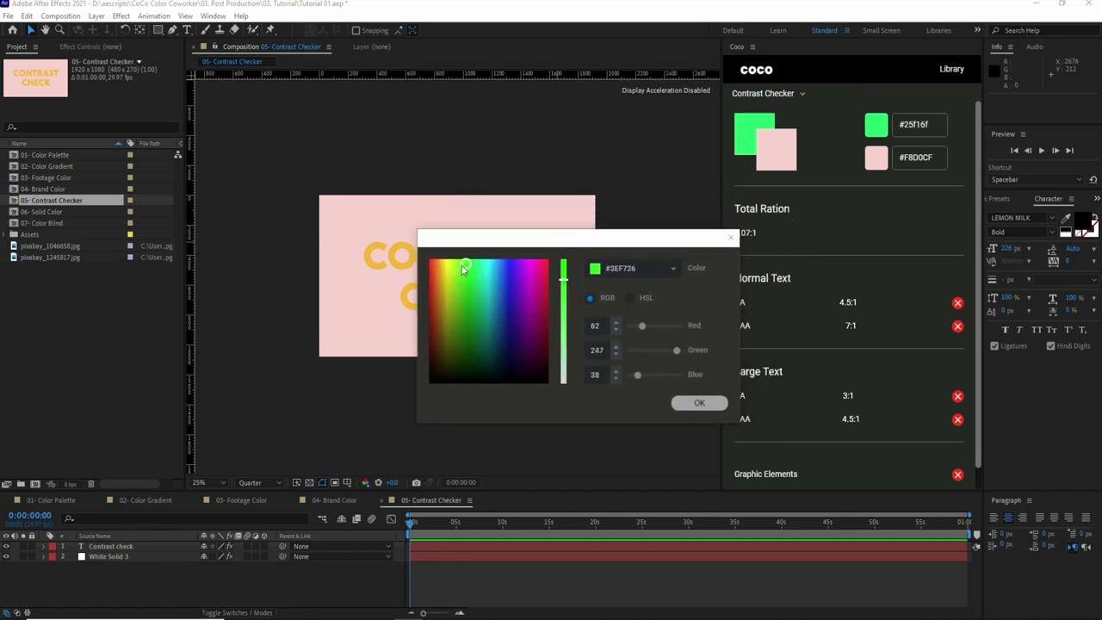
left_click_drag(469, 265, 457, 256)
mouse_move(650, 325)
left_mouse_down()
mouse_move(631, 325)
mouse_move(677, 350)
left_mouse_up()
left_click(644, 322)
left_click(506, 270)
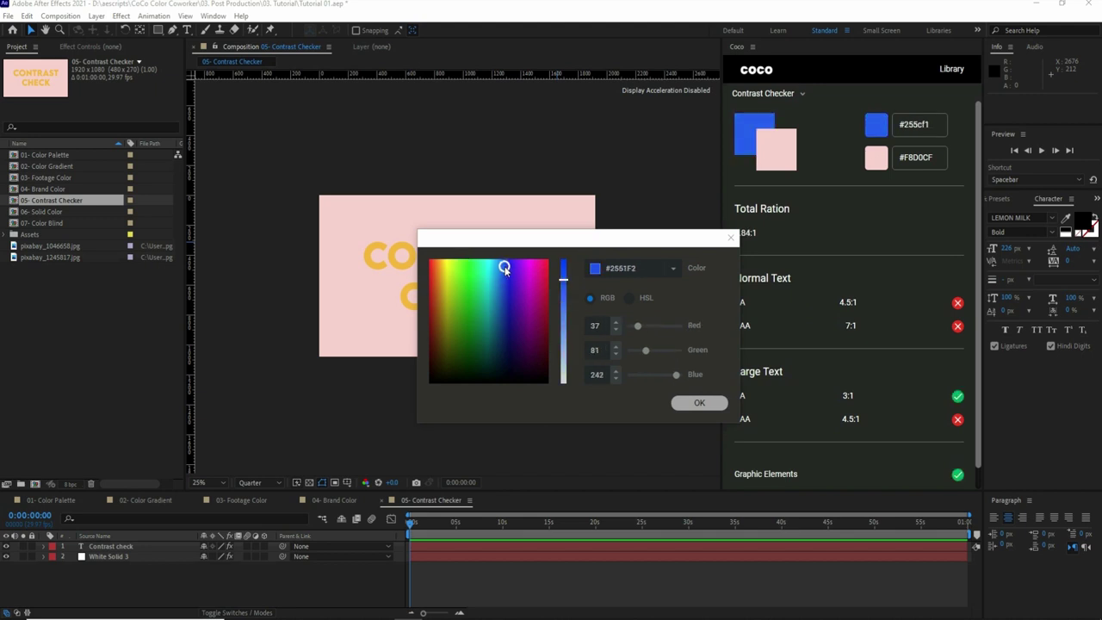
left_click_drag(506, 269, 508, 267)
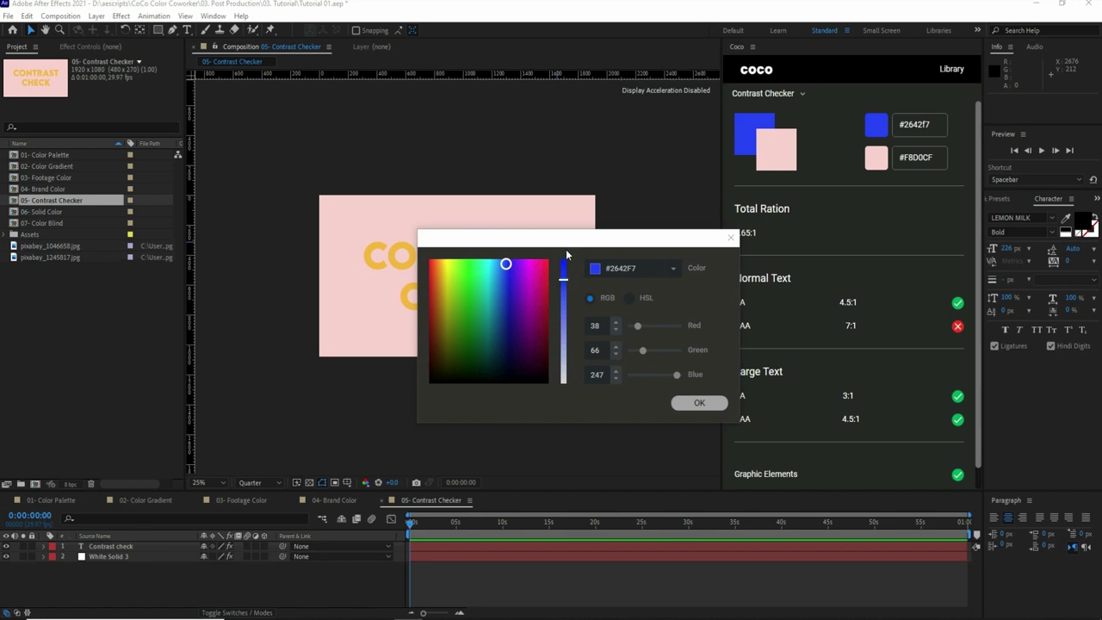
left_click_drag(567, 248, 648, 329)
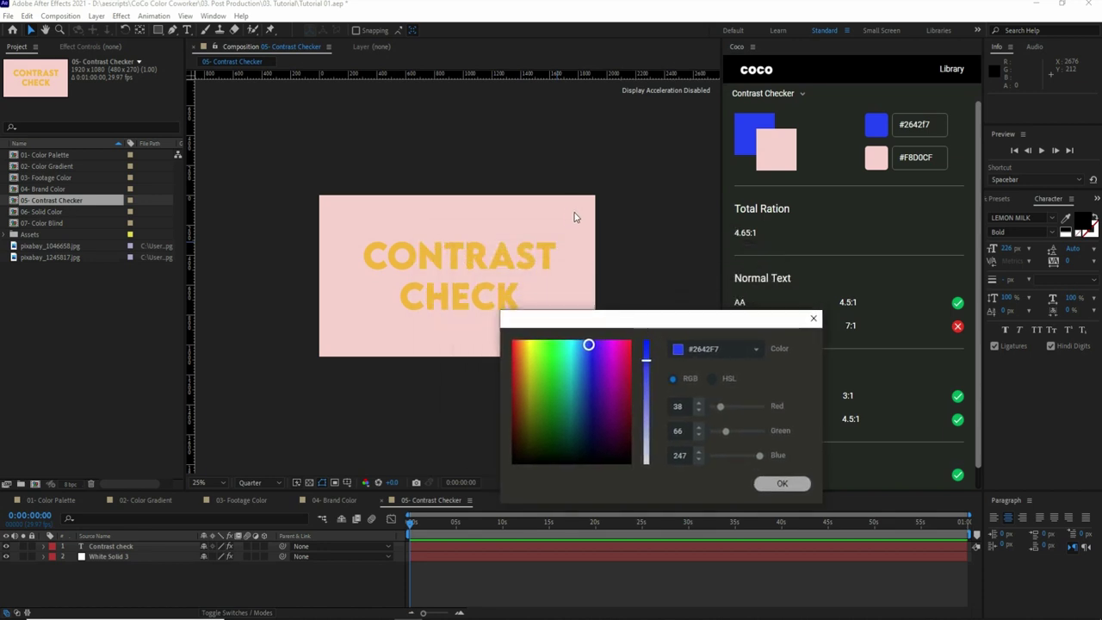
left_click_drag(645, 360, 650, 376)
left_click(726, 380)
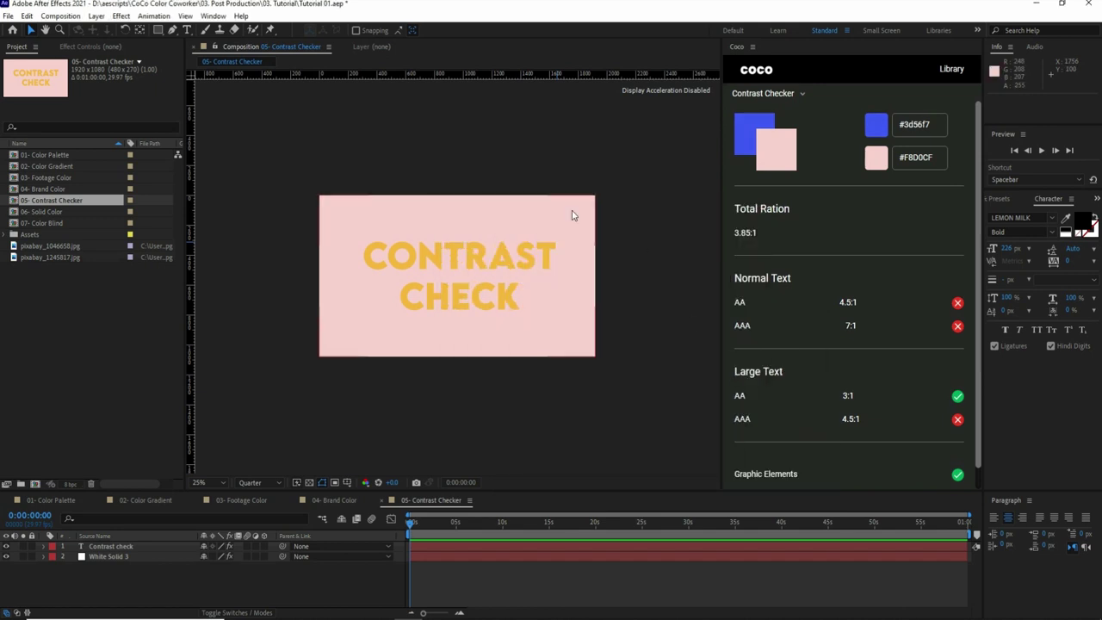
Step: Apply the blue #3D56F7 swatch to the CONTRAST CHECK text layer
left_click(535, 305)
left_click(751, 132)
left_click(622, 239)
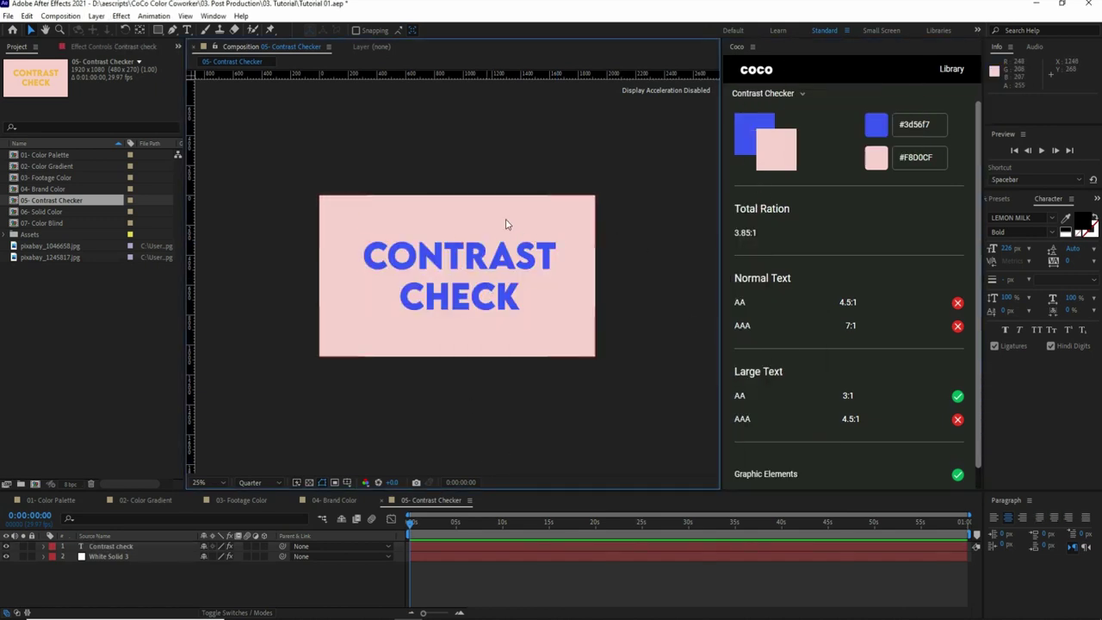
Step: Open Coco's Solid Colors, open the 06- Solid Color comp, and search for 'gr'
left_click(754, 70)
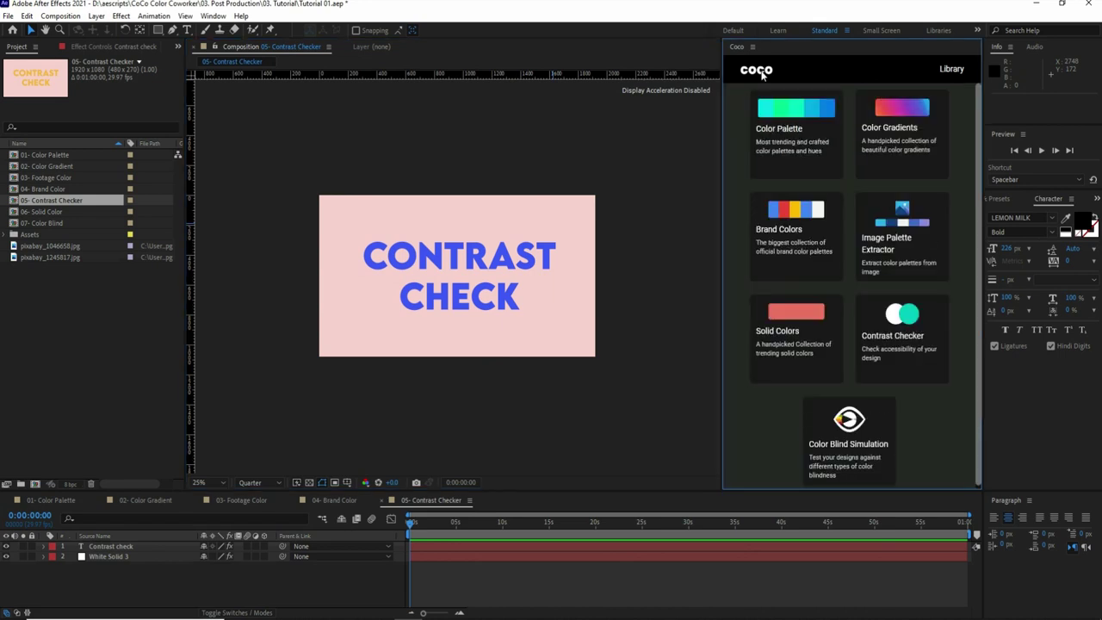
left_click(799, 334)
double_click(49, 211)
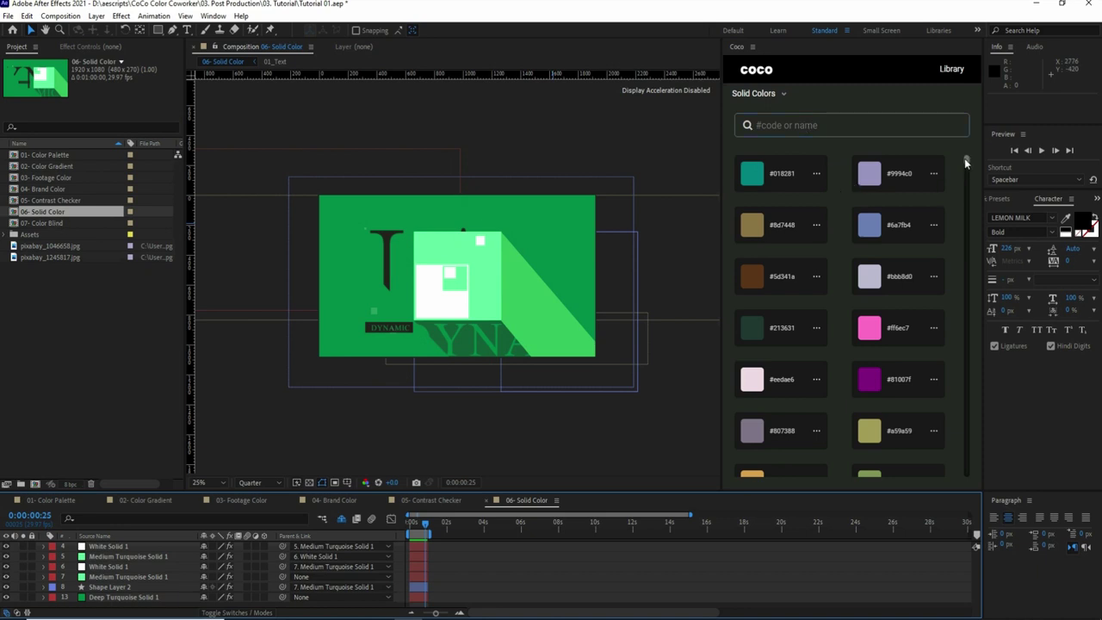
mouse_move(964, 158)
left_mouse_down()
mouse_move(966, 210)
mouse_move(968, 160)
left_mouse_up()
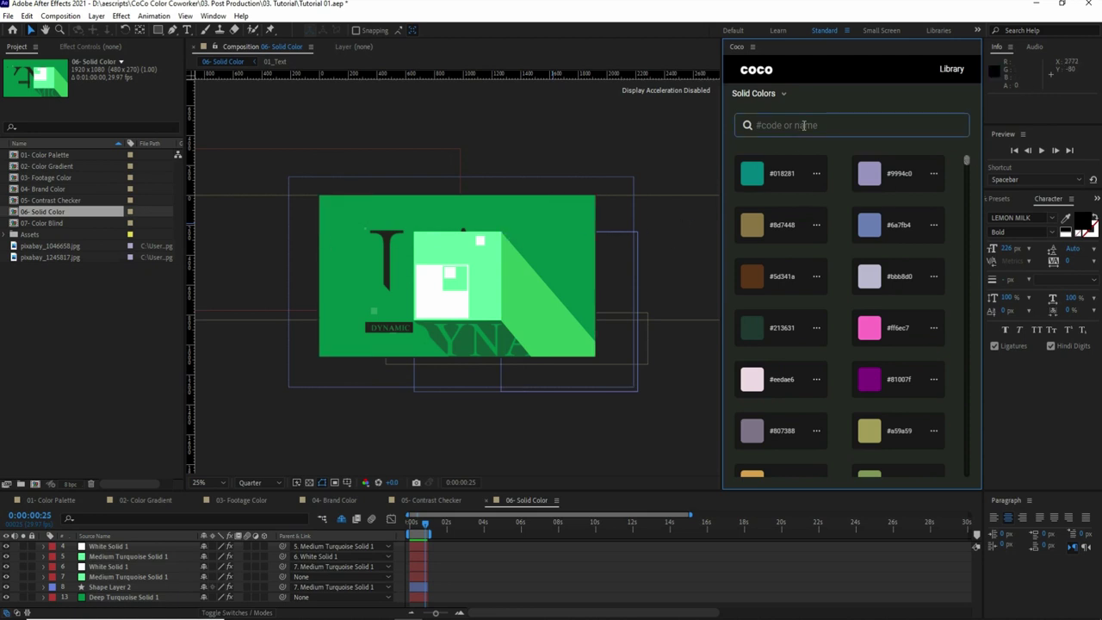
type("green")
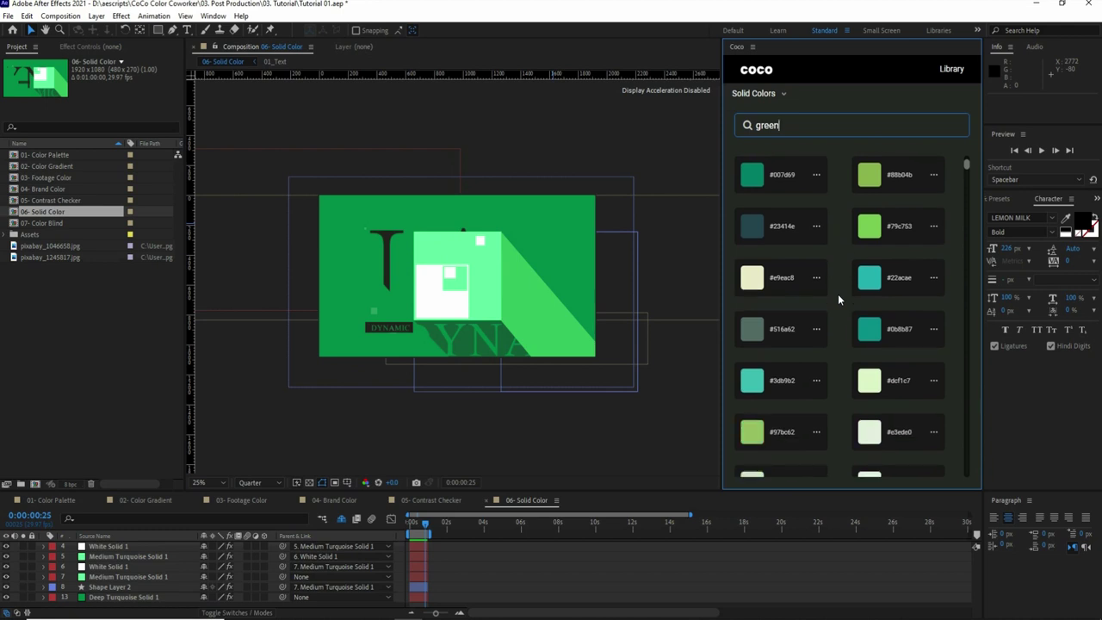
Step: Make the background solid teal #0b8b87 and Shape Layer 2 light turquoise
left_click(564, 215)
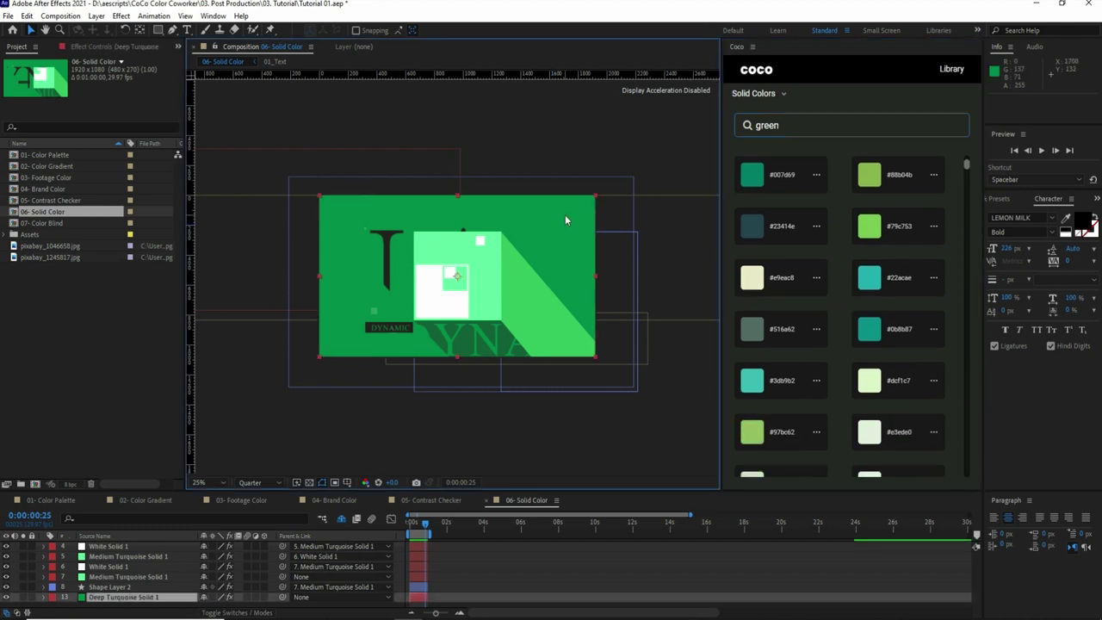
left_click(870, 331)
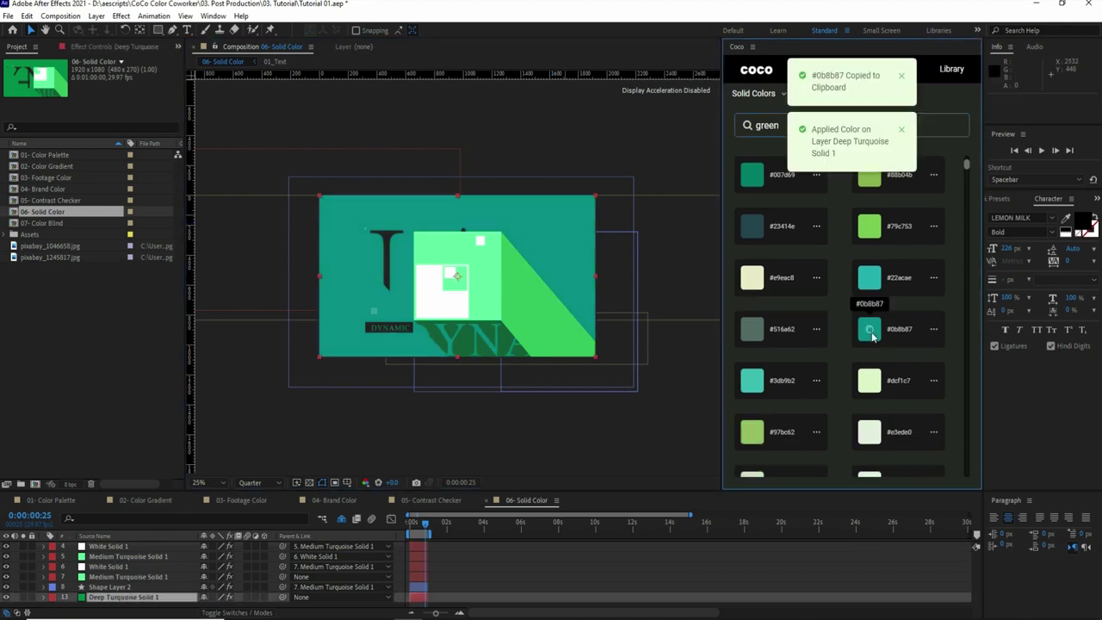
left_click(514, 315)
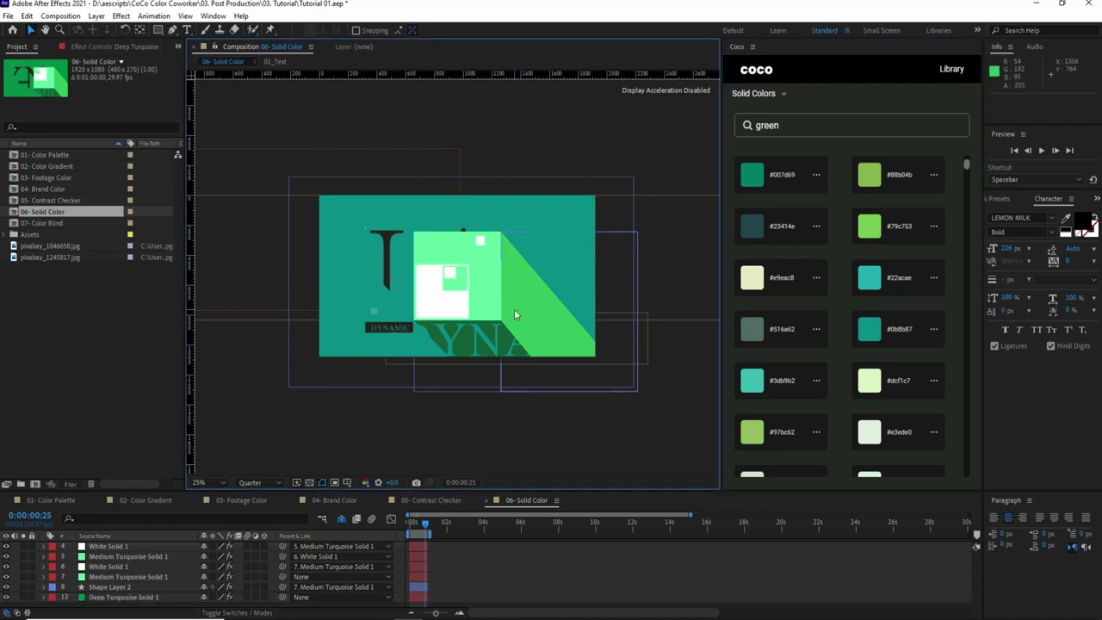
left_click(514, 314)
left_click(751, 380)
left_click(543, 172)
Step: Check the options for swatch #23414e, then dismiss them
left_click(816, 228)
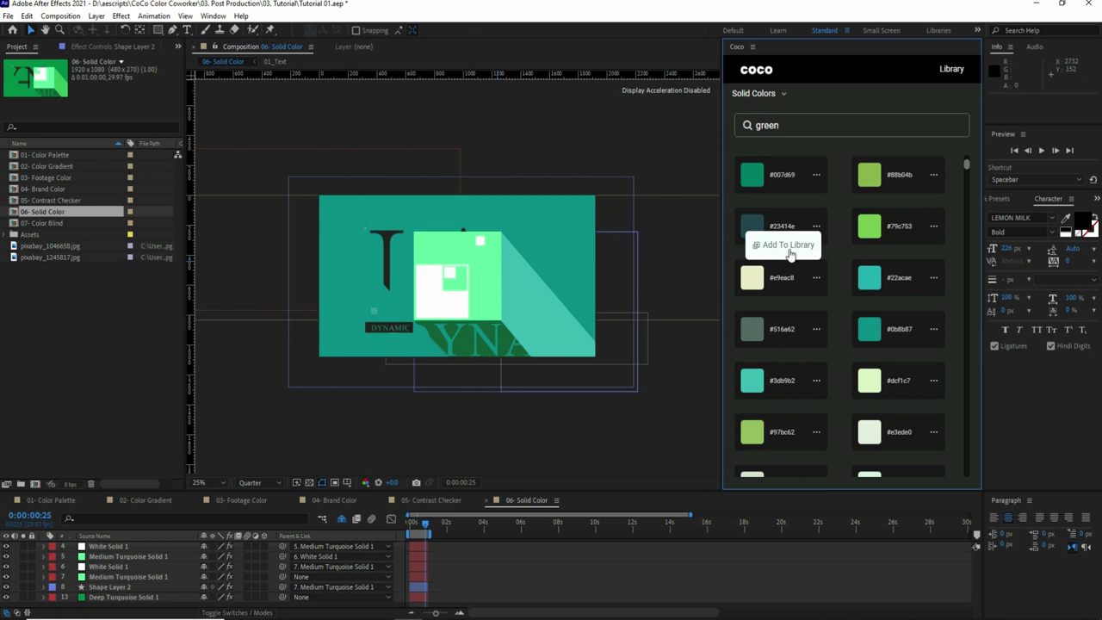
left_click(835, 197)
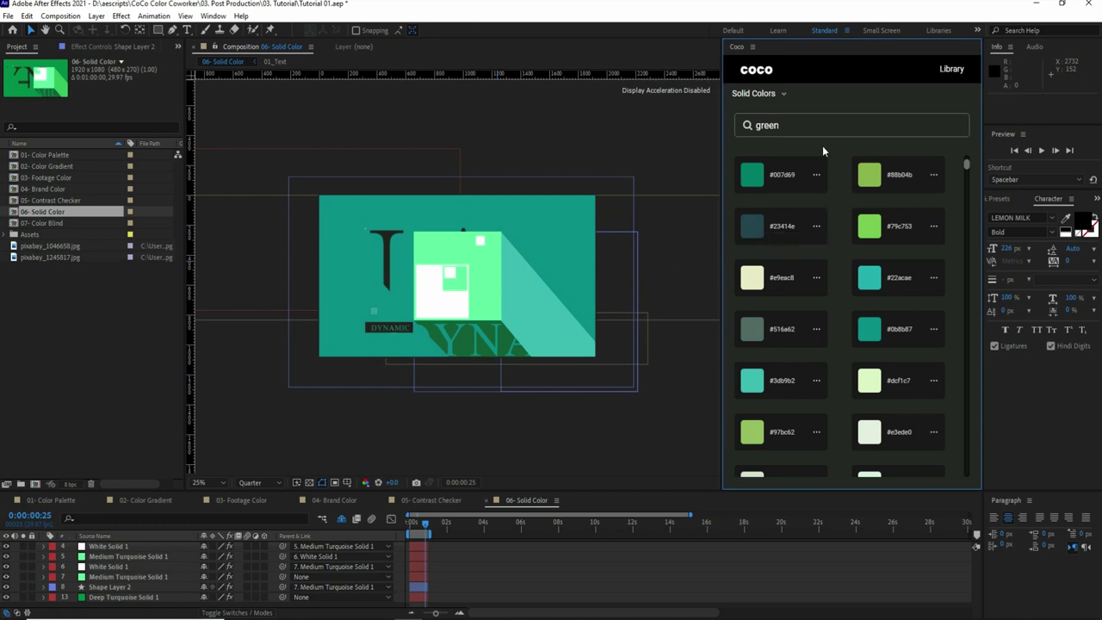
left_click(772, 95)
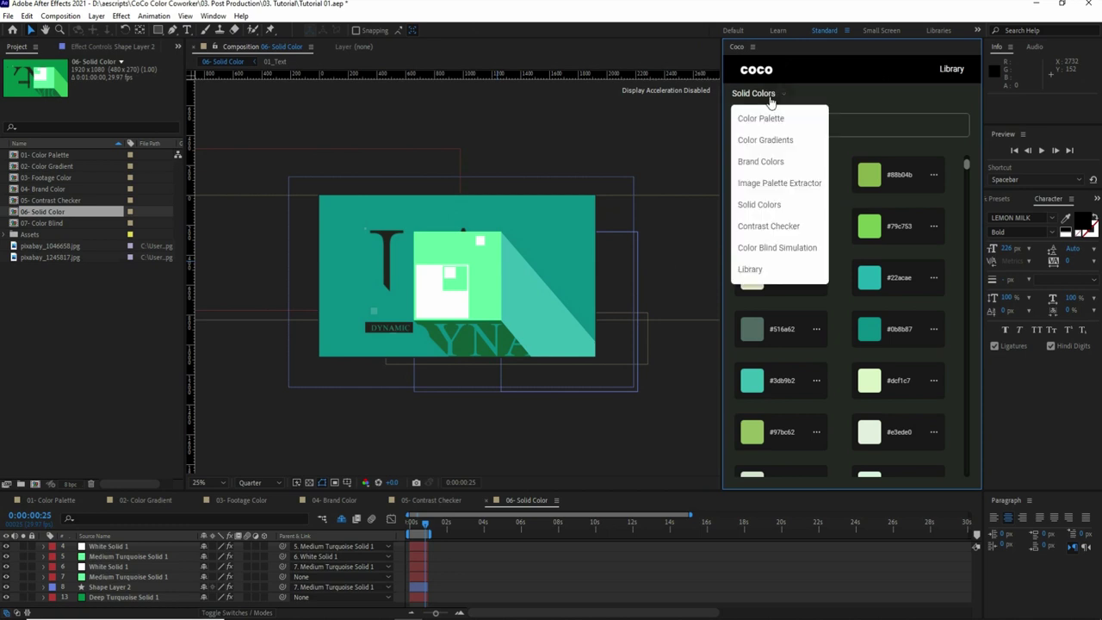
Step: Switch Coco to Color Blind Simulation, open 07- Color Blind, and generate a Protanopia layer
left_click(777, 248)
double_click(43, 223)
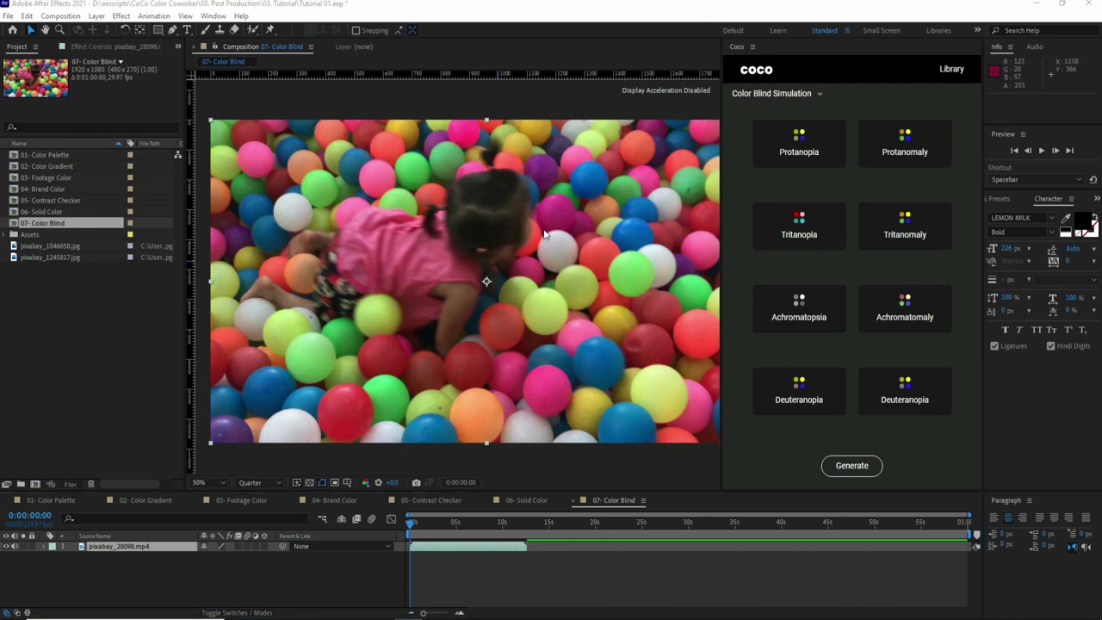
left_click(795, 143)
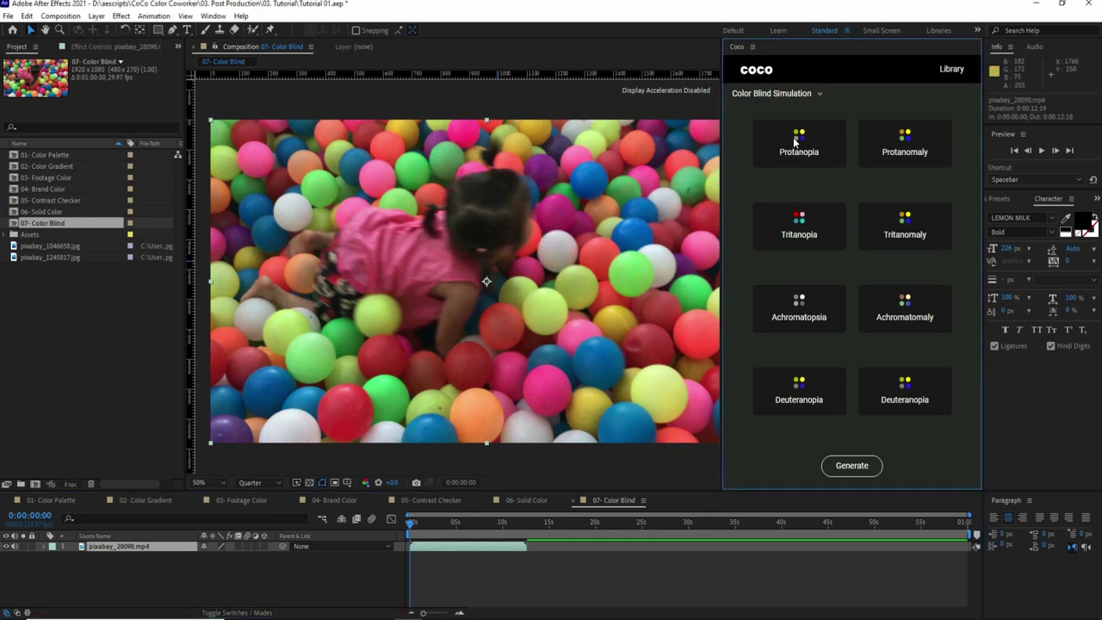
left_click(861, 469)
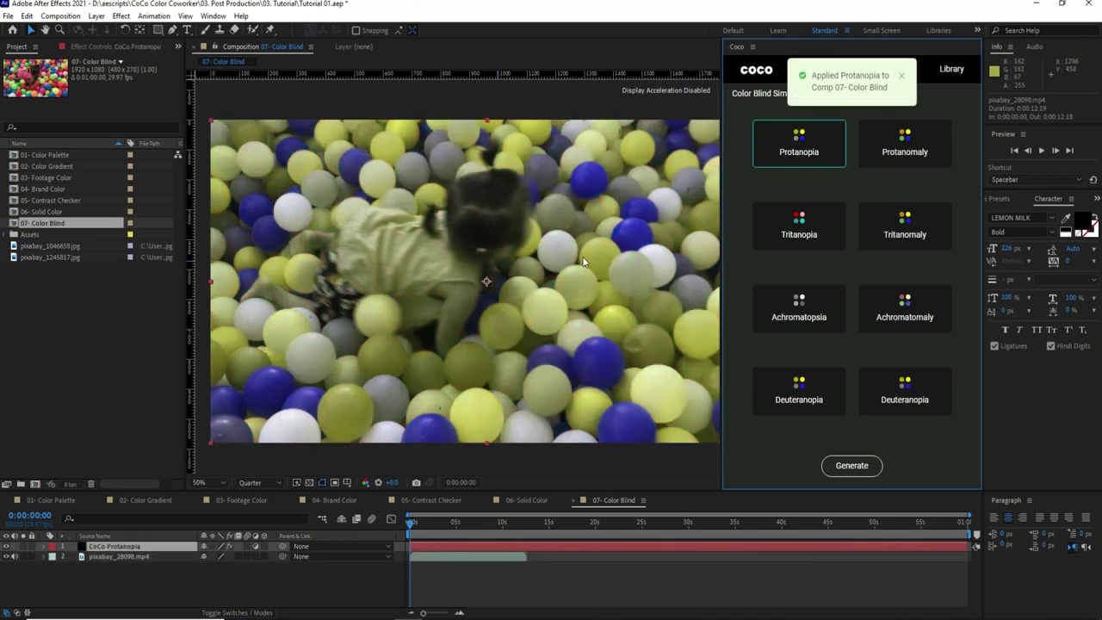
Step: Delete the CoCo Protanopia layer and generate a Protanomaly simulation layer
left_click(114, 548)
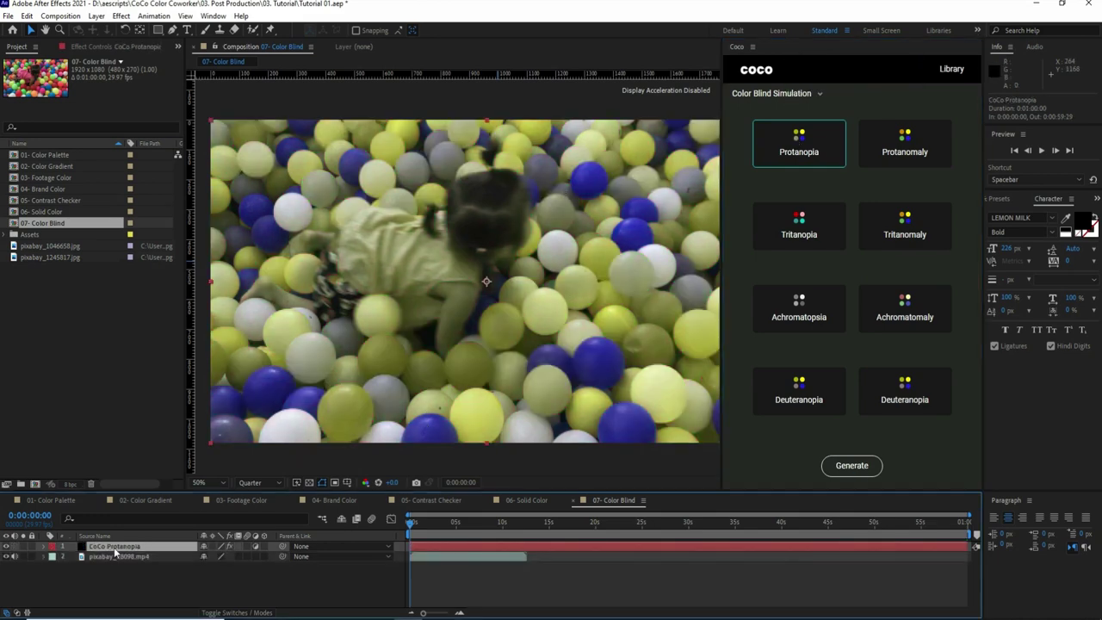
key("Delete")
left_click(884, 139)
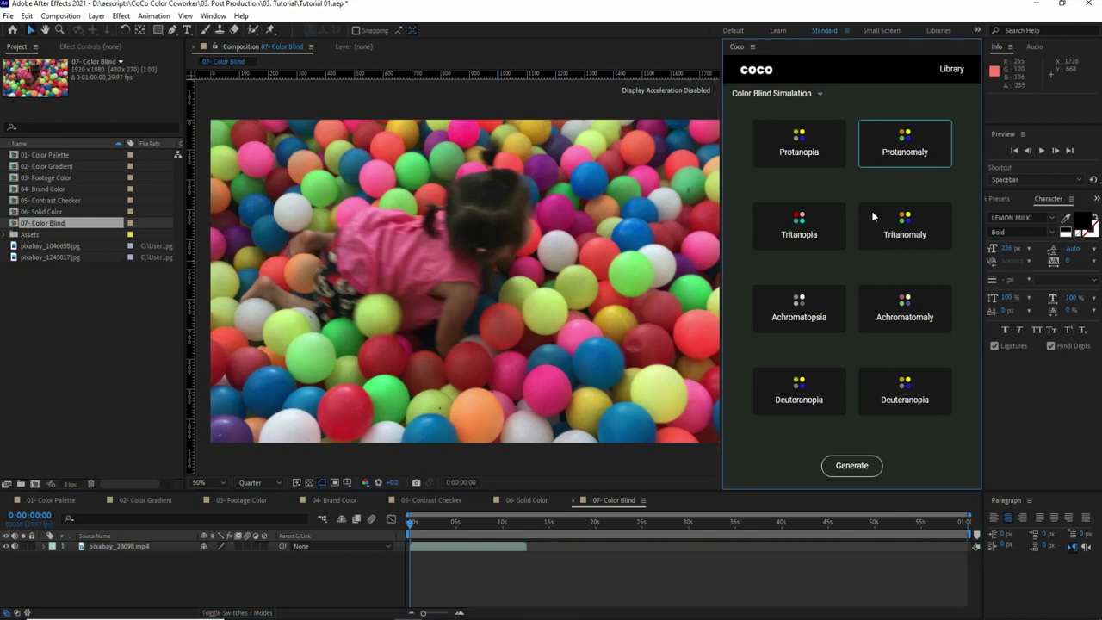
left_click(850, 465)
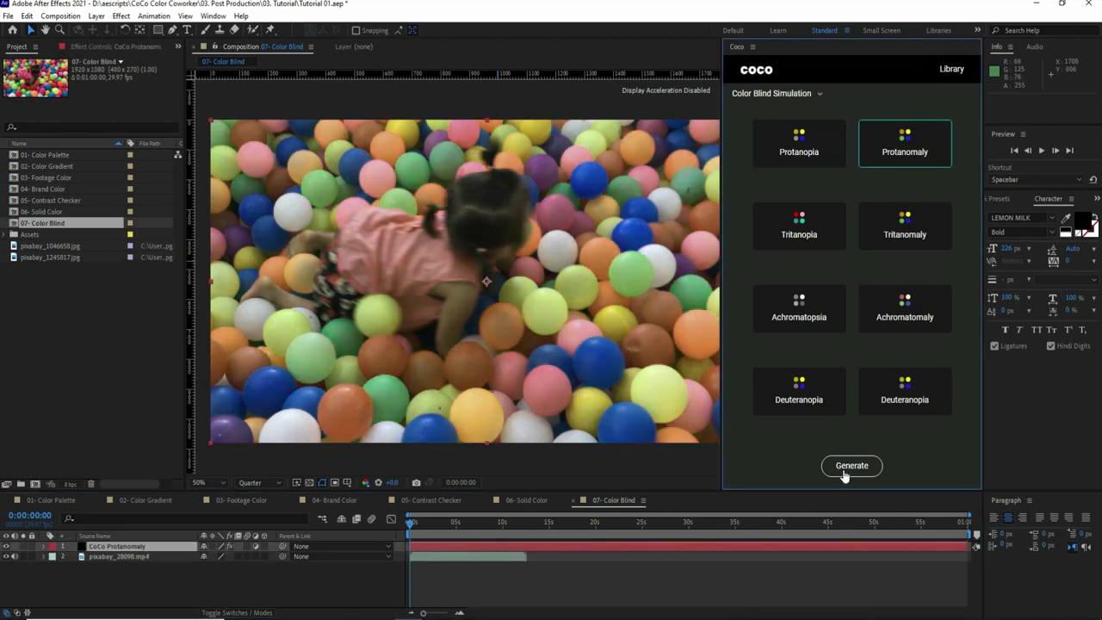